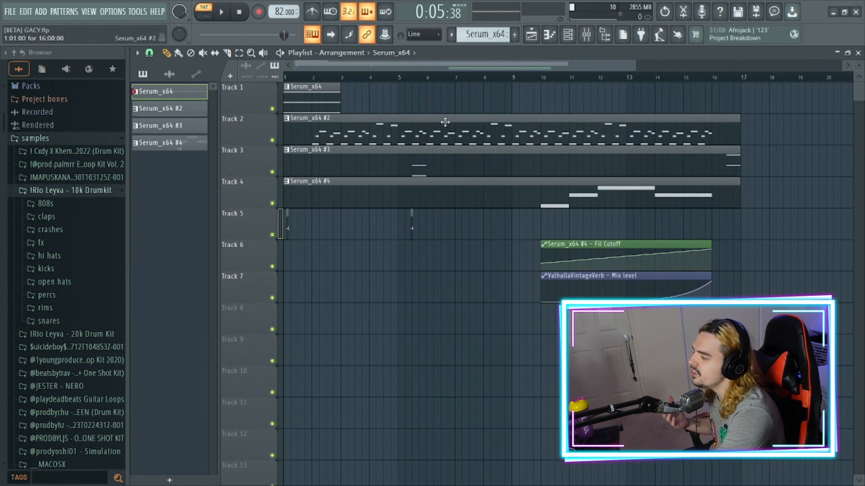
Bring up the channel rack and inspect the Serum_x64 synth's preset and settings, closing the synth when finished
left_click(565, 41)
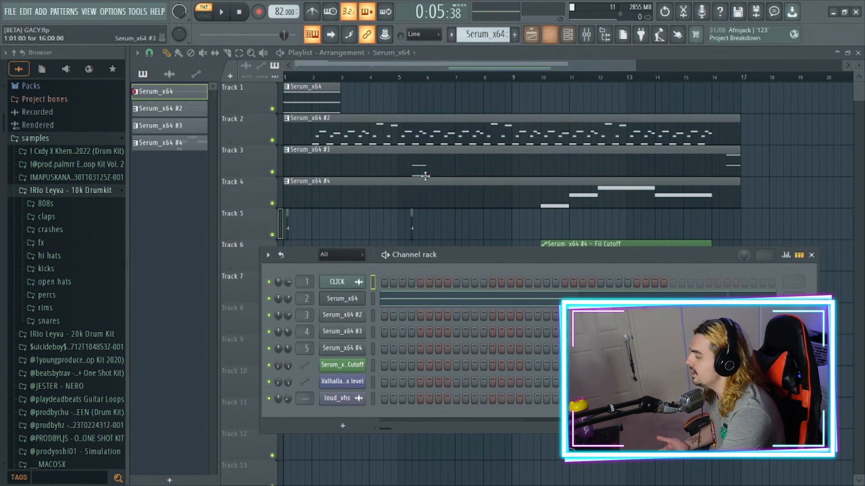
left_click(347, 303)
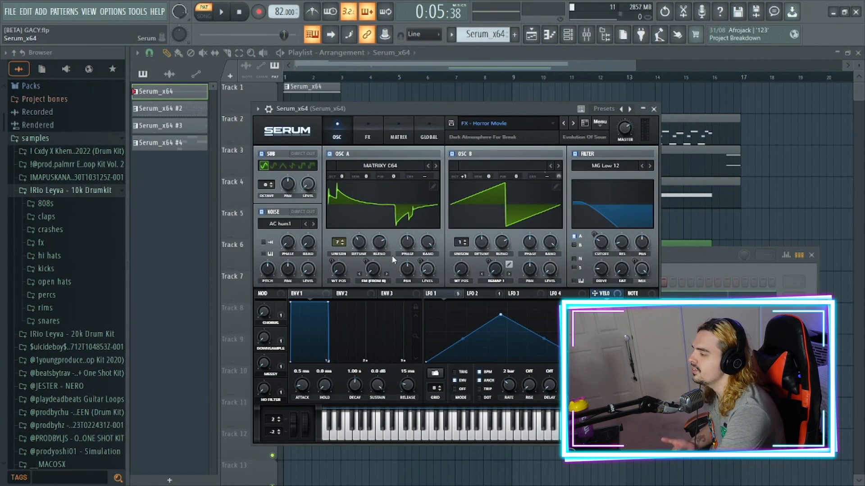
left_click(504, 131)
left_click(654, 109)
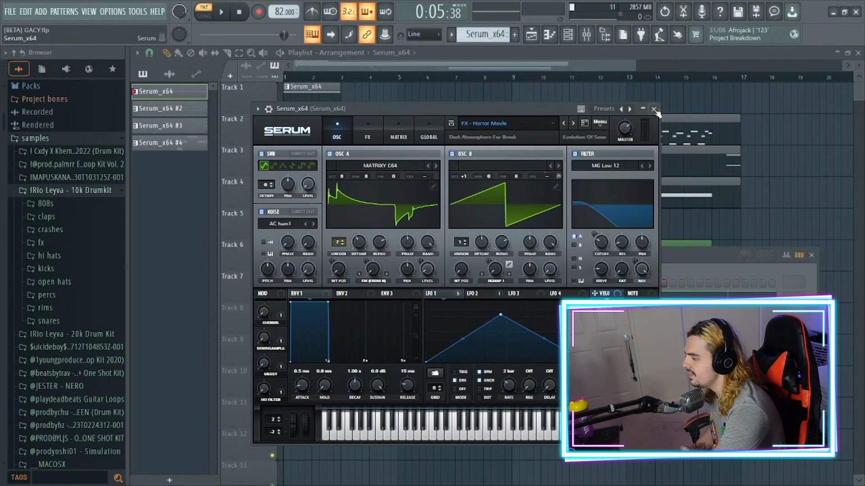
left_click(654, 109)
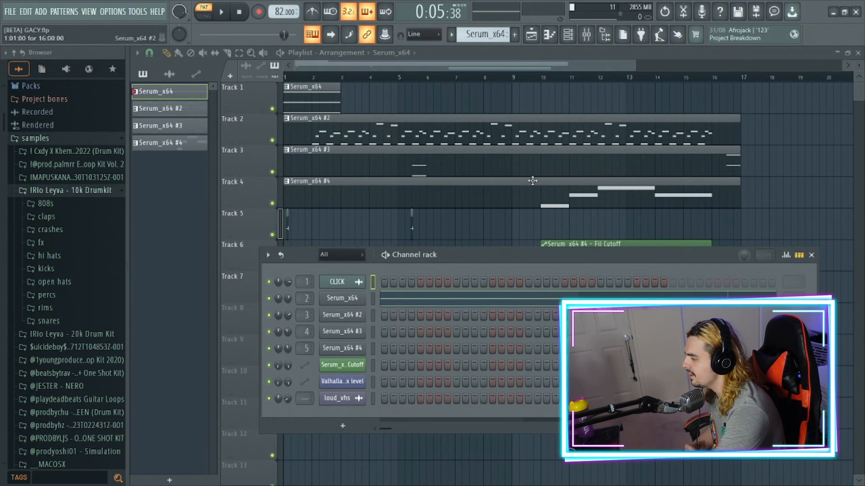
Examine the notes of the Serum_x64 pattern in the piano roll, selecting the middle and lowest C# notes in turn
left_click(477, 307)
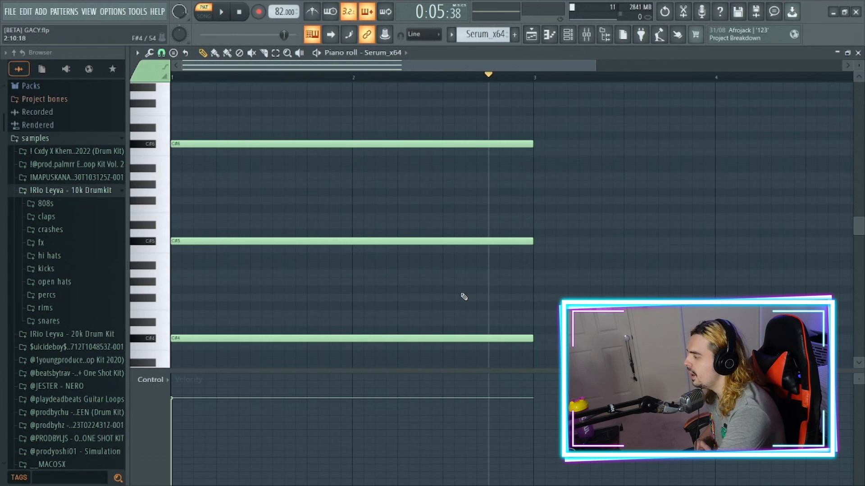
left_click(277, 53)
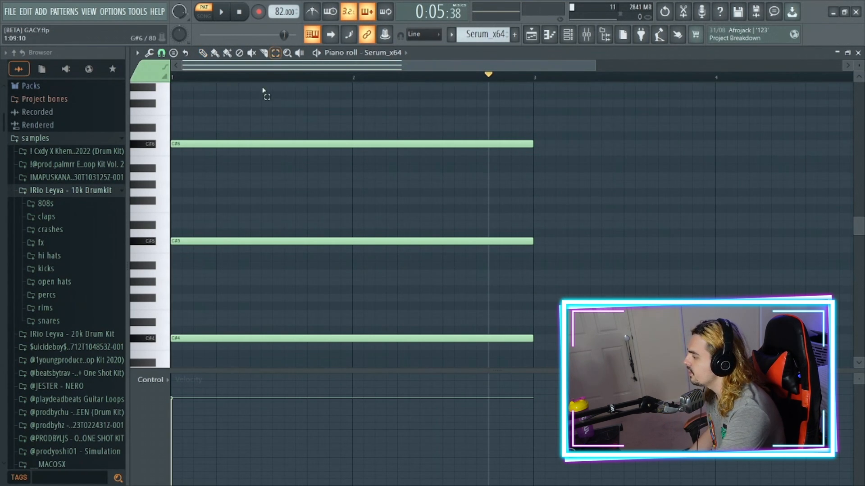
left_click_drag(256, 92, 268, 155)
left_click_drag(275, 215, 291, 270)
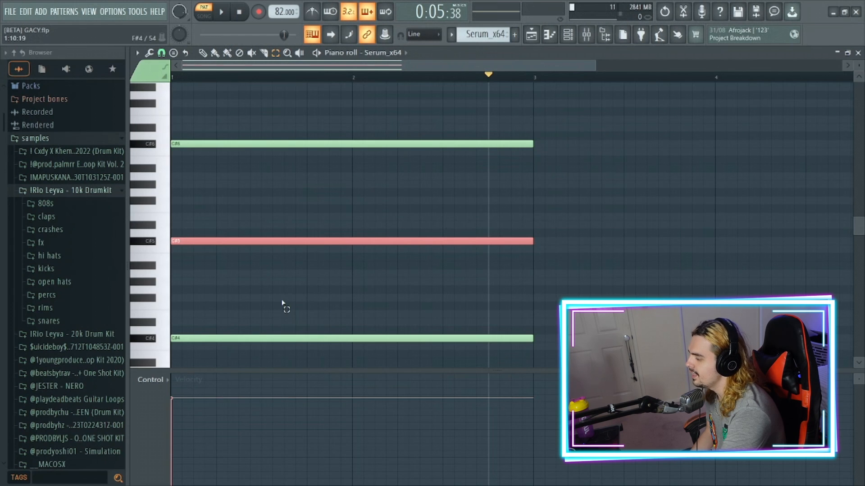
left_click_drag(283, 303, 334, 355)
Play the Serum_x64 pattern from its beginning and pause it before the third bar
left_click(203, 8)
left_click(204, 9)
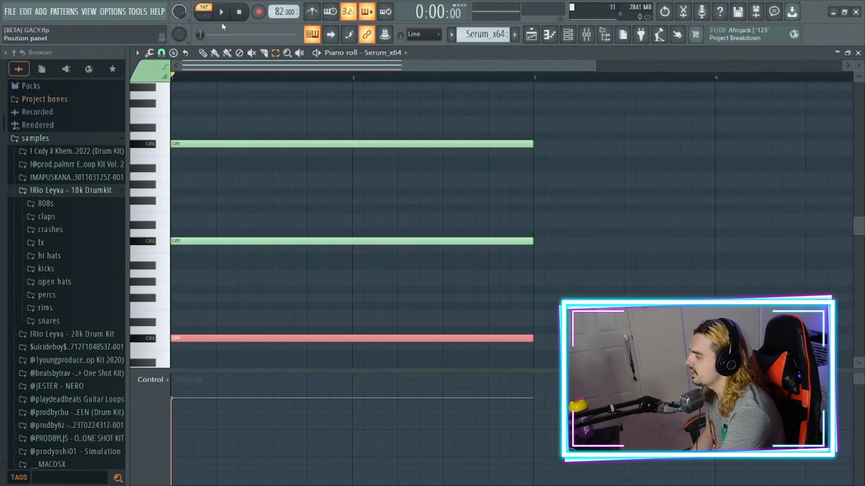
left_click(223, 17)
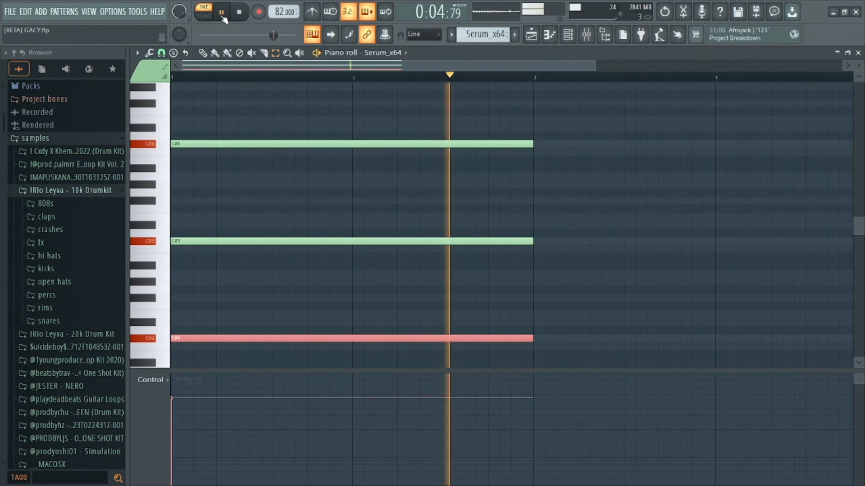
left_click(222, 18)
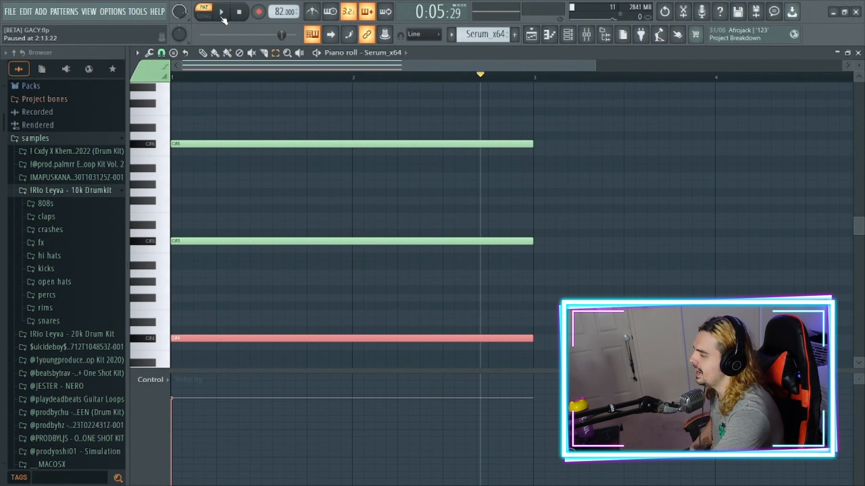
Inspect both 20Hz + 18kHz cut EQs on the Serum_x64 mixer track
left_click(587, 34)
left_click(219, 188)
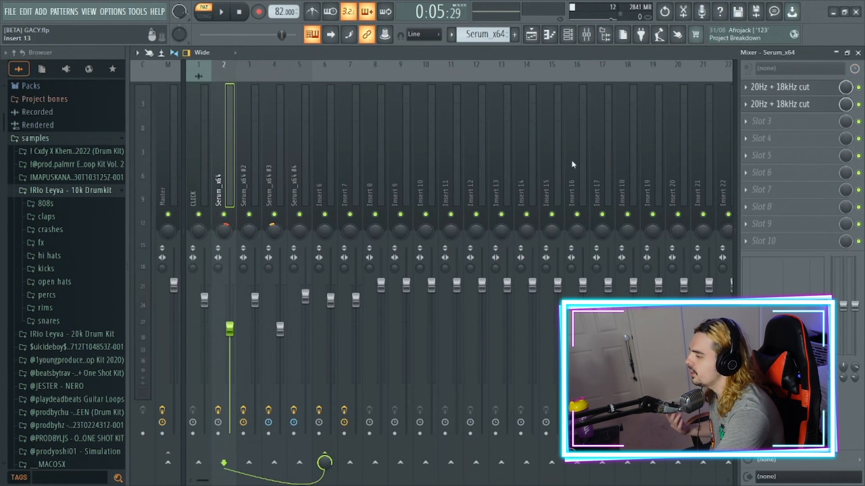
left_click(775, 87)
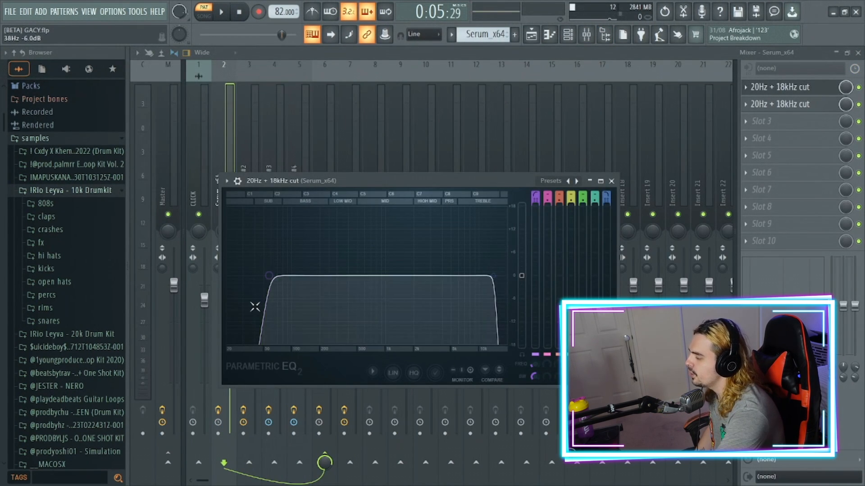
left_click(809, 107)
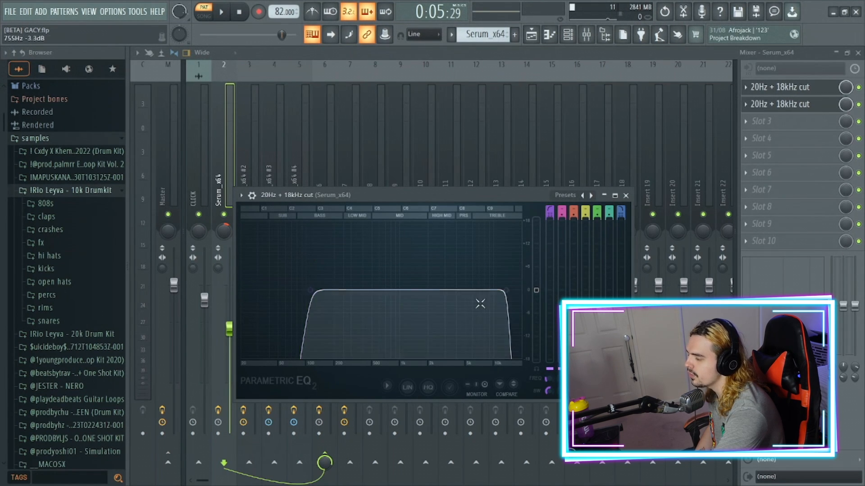
left_click(626, 195)
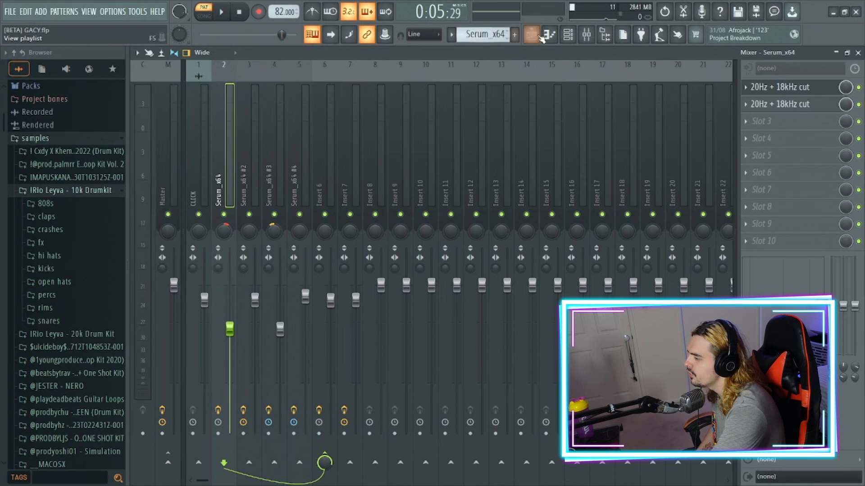
Switch to the Serum_x64 #2 pattern and inspect the preset loaded in its Serum channel, closing the synth when finished
key("F6")
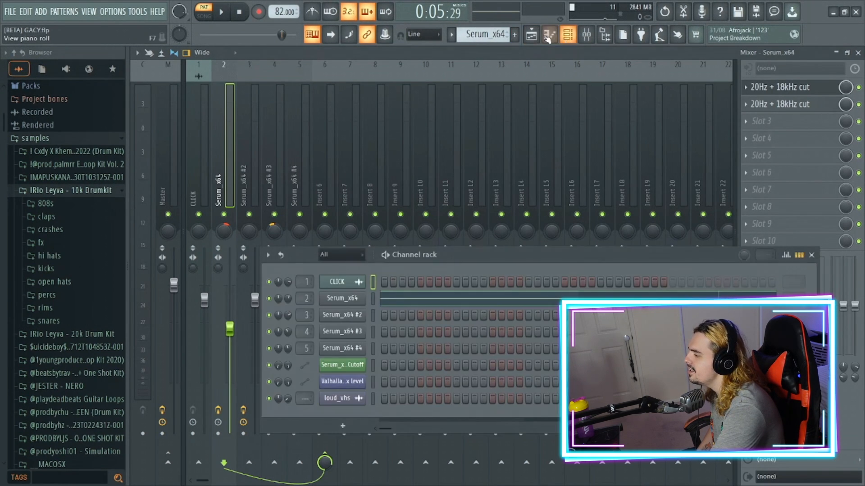
scroll(500, 35, "down", 1)
left_click(531, 34)
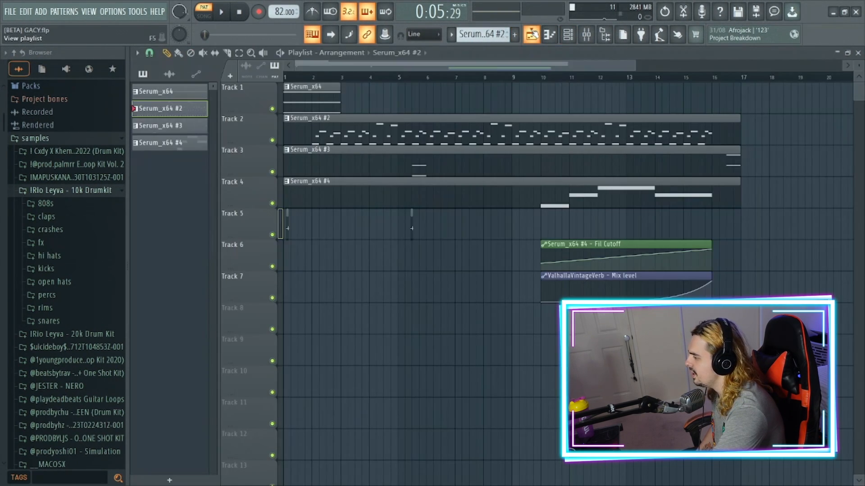
left_click(568, 34)
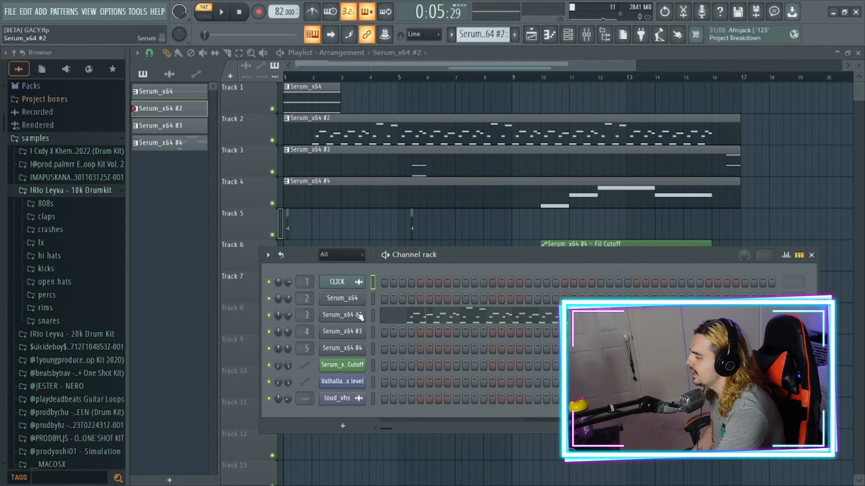
left_click(358, 315)
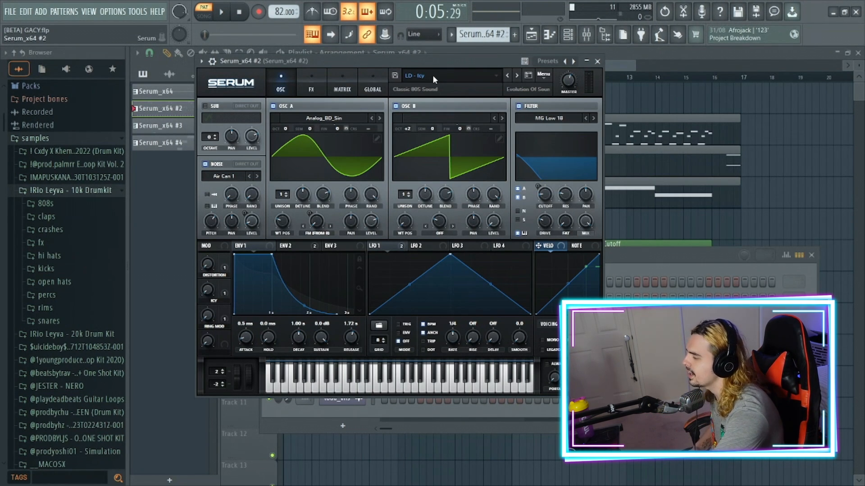
left_click(597, 61)
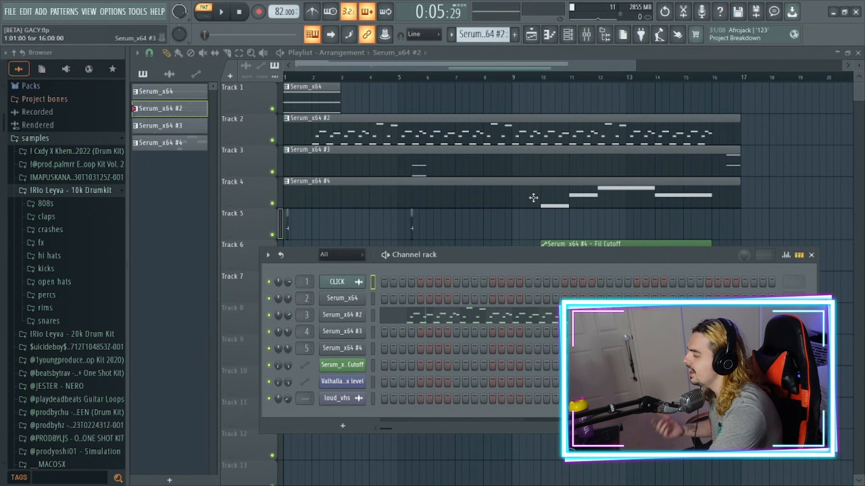
Show the whole Serum_x64 #2 melody in the piano roll and select its G#4 row, followed by its C#5 row
left_click(496, 317)
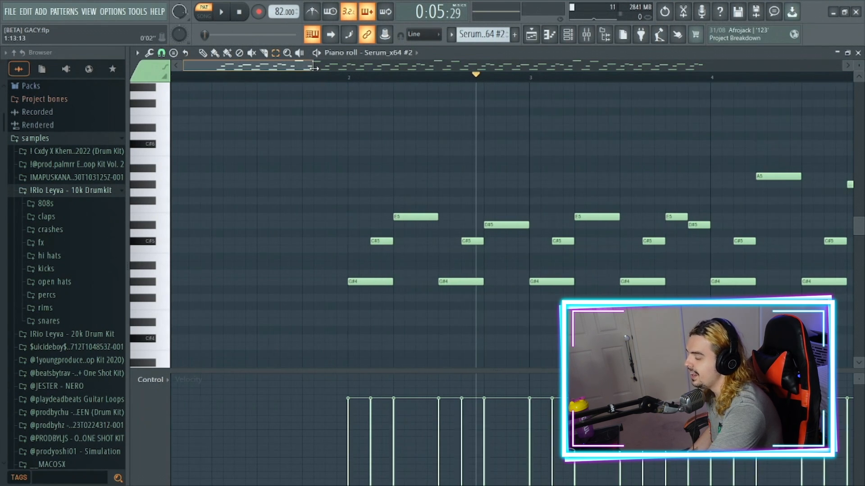
left_click_drag(305, 68, 790, 84)
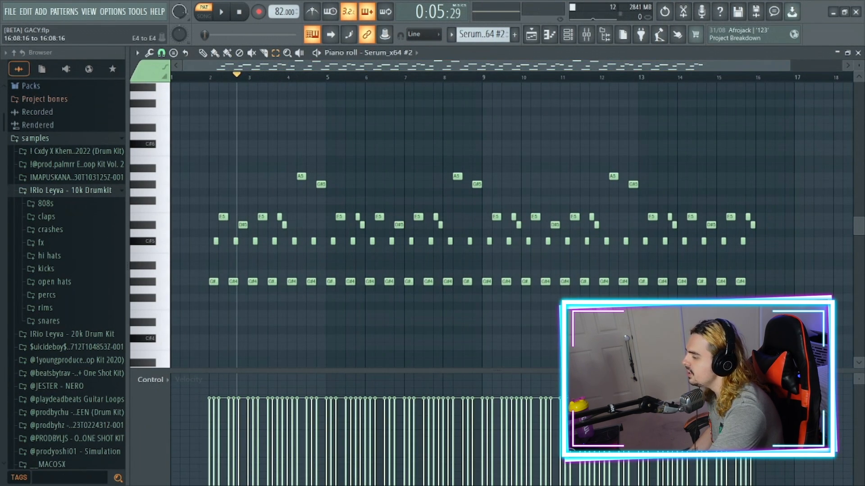
left_click_drag(774, 317, 147, 267)
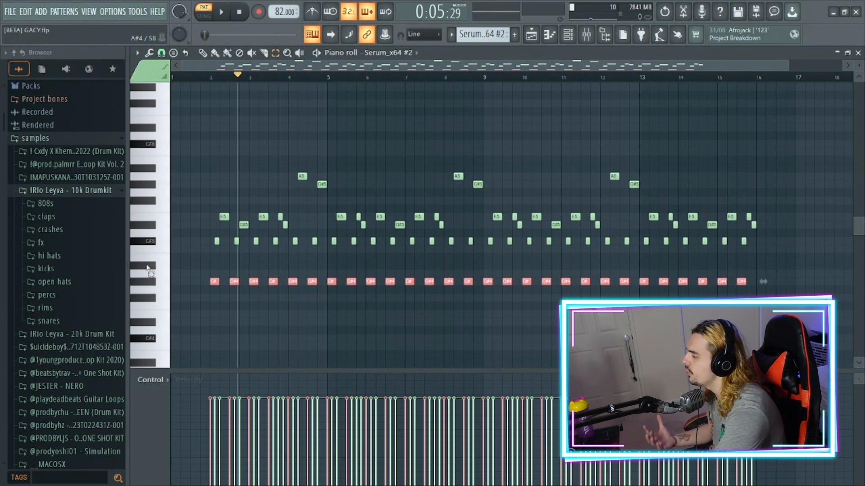
left_click_drag(179, 238, 827, 269)
left_click_drag(859, 66, 859, 58)
Examine the upper melody notes in the opening bars of Serum_x64 #2, selecting the E5, D#5, A5 and G#5 notes in turn
left_click_drag(788, 66, 365, 94)
left_click_drag(330, 154, 347, 213)
left_click_drag(396, 184, 403, 222)
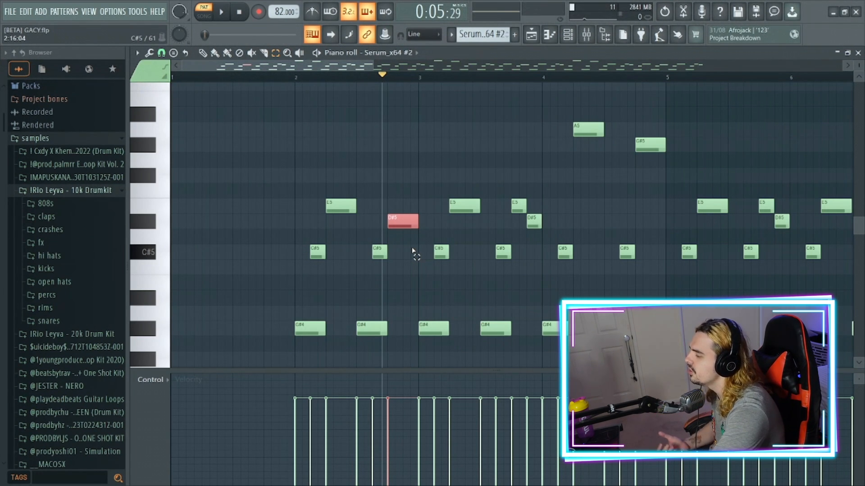
left_click(464, 205)
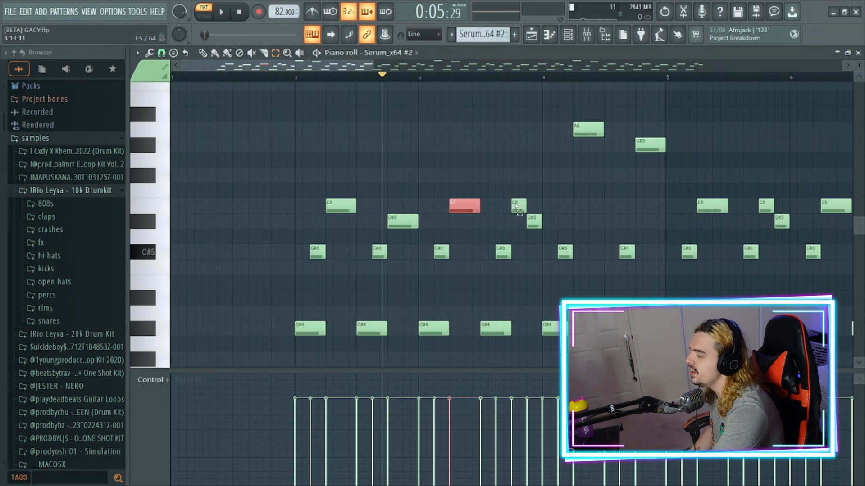
left_click(516, 210)
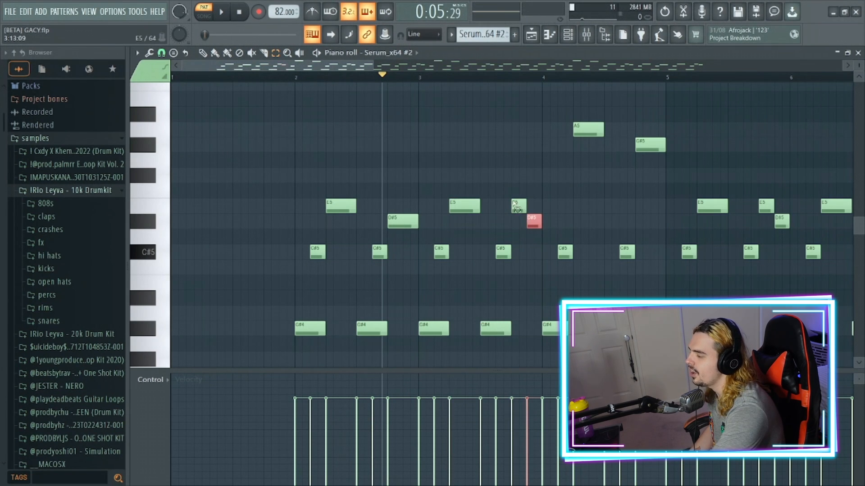
left_click_drag(512, 185, 536, 231)
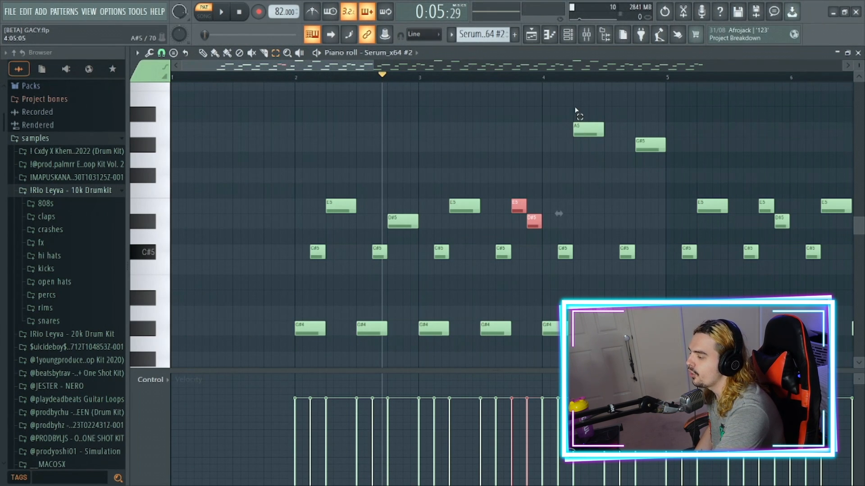
left_click(583, 129, "ctrl")
left_click(649, 145, "ctrl")
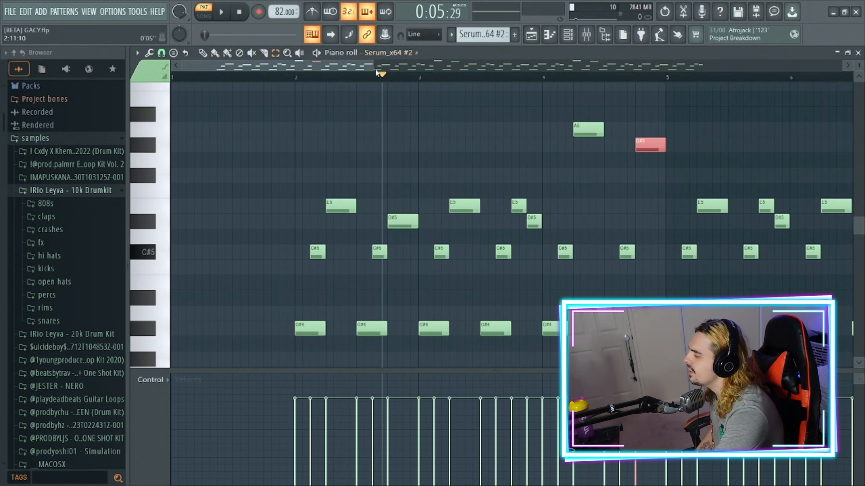
Select the last A5 and G#5 note pair, after bar 12, in the full Serum_x64 #2 melody
scroll(372, 64, "down", 5)
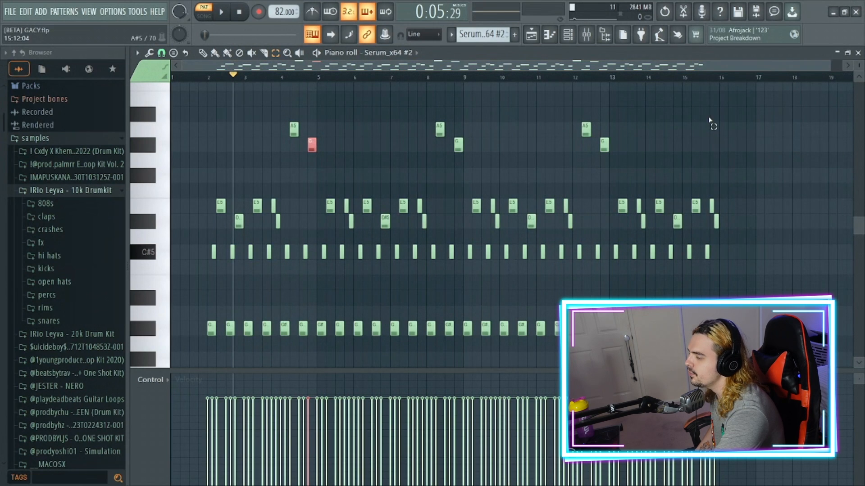
left_click_drag(716, 107, 771, 167)
left_click_drag(625, 169, 534, 82)
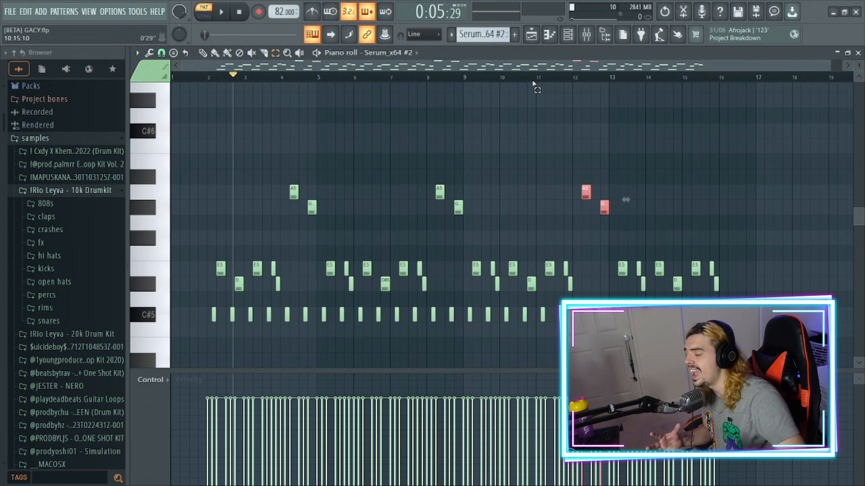
Play the Serum_x64 #2 pattern from its beginning and pause it near bar 6
left_click(204, 9)
left_click(204, 9)
scroll(375, 89, "down", 3)
scroll(375, 89, "up", 3)
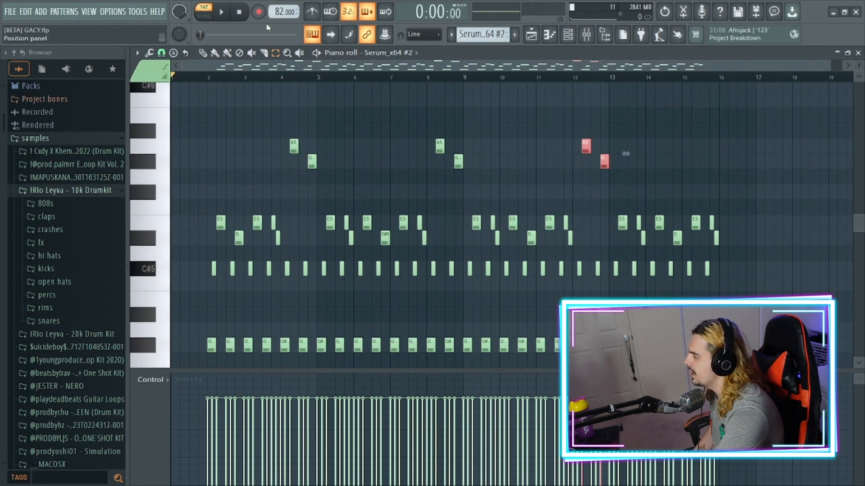
key("space")
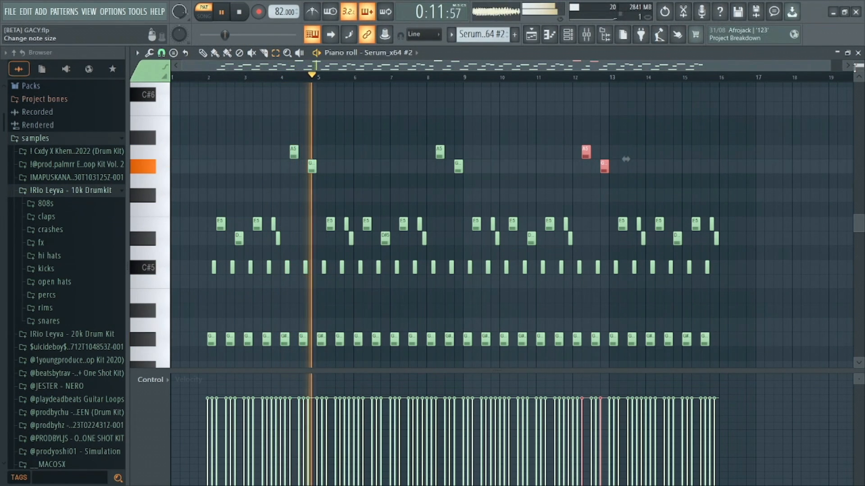
left_click(221, 15)
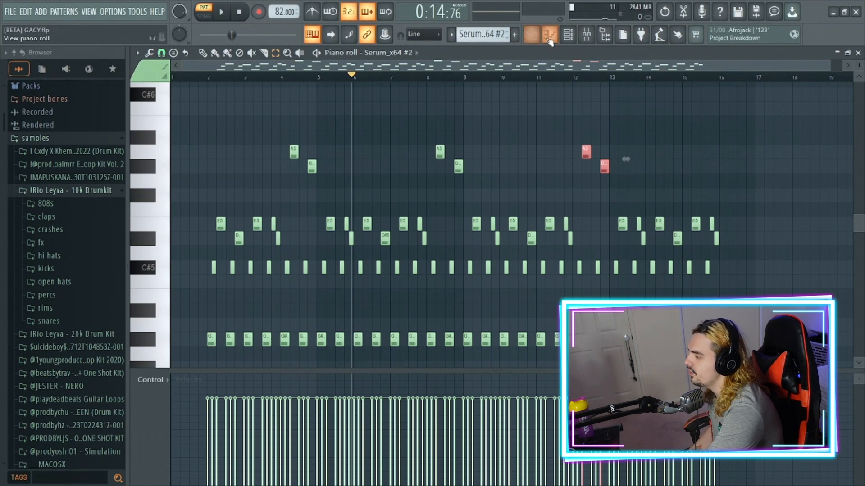
Open the ValhallaVintageVerb reverb on the Serum_x64 #2 mixer track to examine its settings
left_click(586, 35)
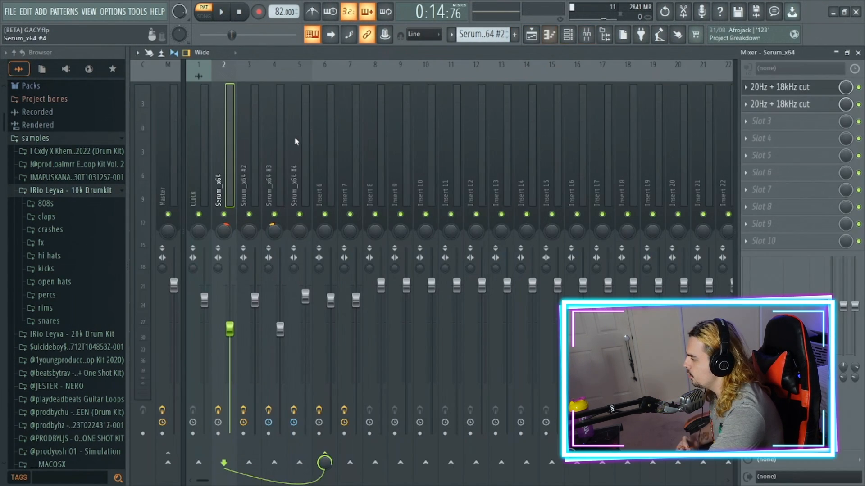
left_click(255, 164)
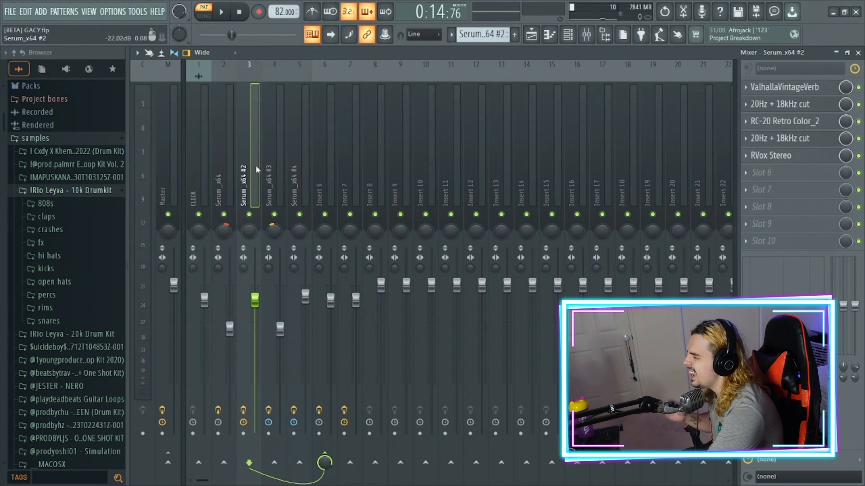
left_click(795, 90)
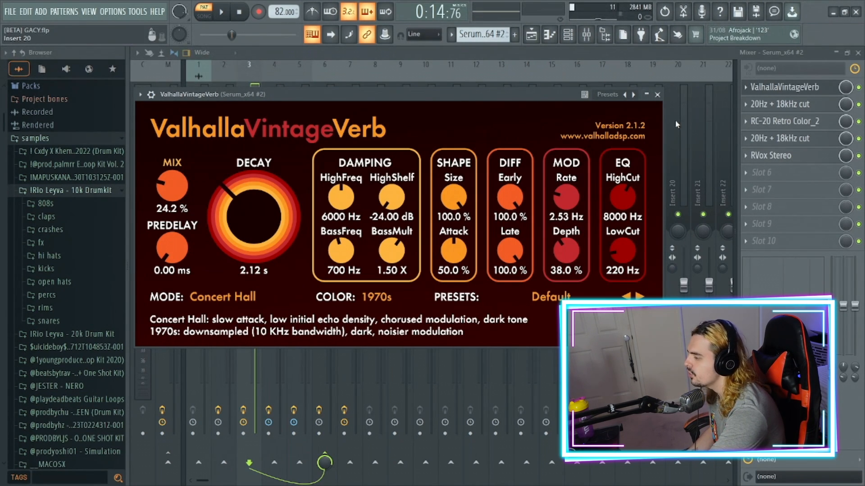
Examine the first 20Hz + 18kHz cut EQ and RC-20 Retro Color_2 on the Serum_x64 #2 mixer track
left_click(657, 95)
left_click(794, 113)
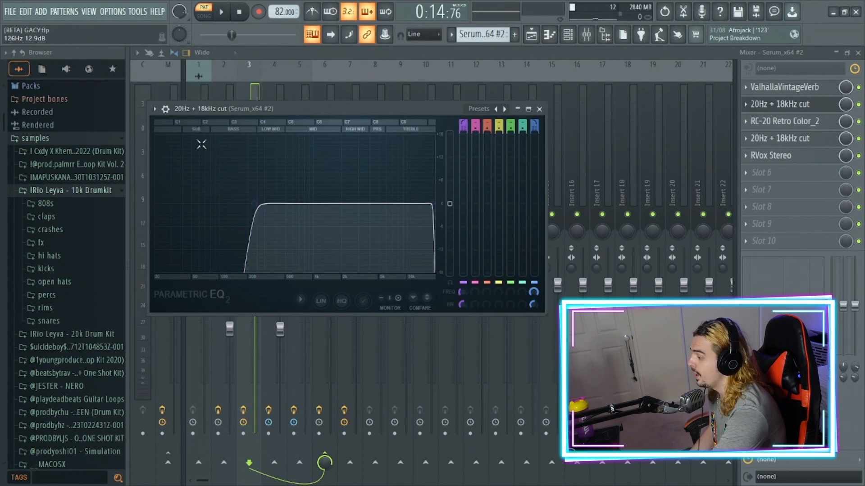
left_click(784, 122)
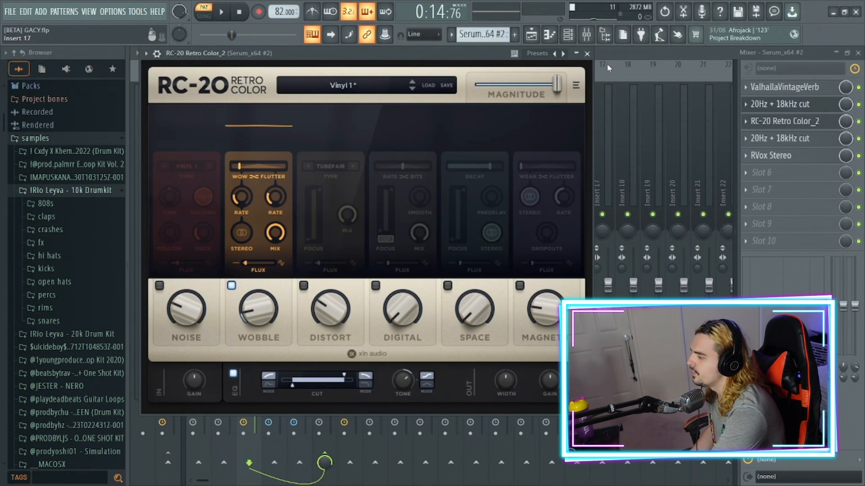
left_click(587, 53)
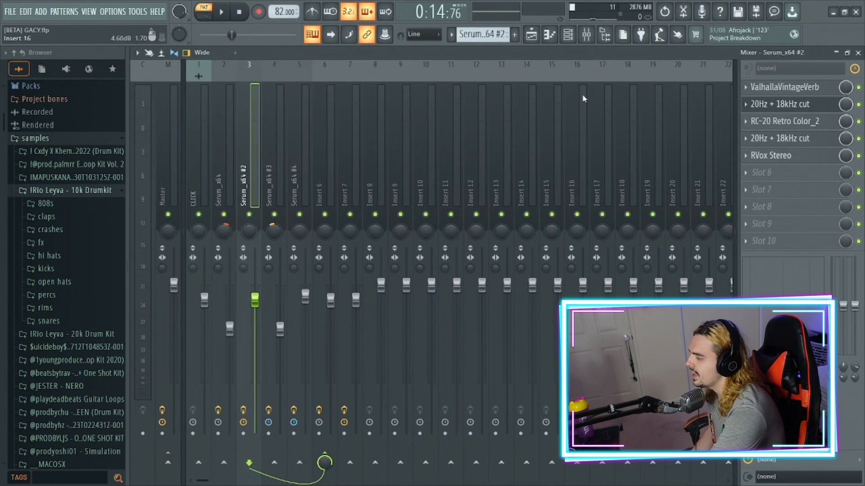
Examine the second 20Hz + 18kHz cut EQ and the RVox Stereo compressor on the Serum_x64 #2 mixer track
left_click(782, 138)
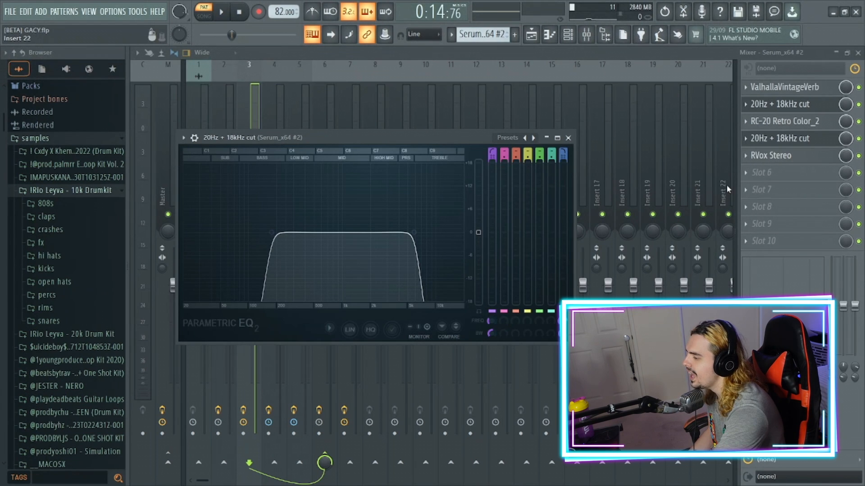
left_click(783, 155)
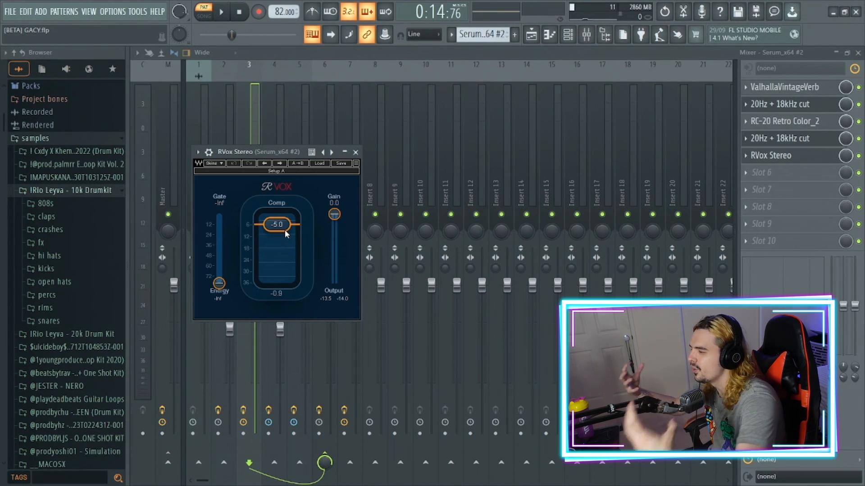
left_click(355, 152)
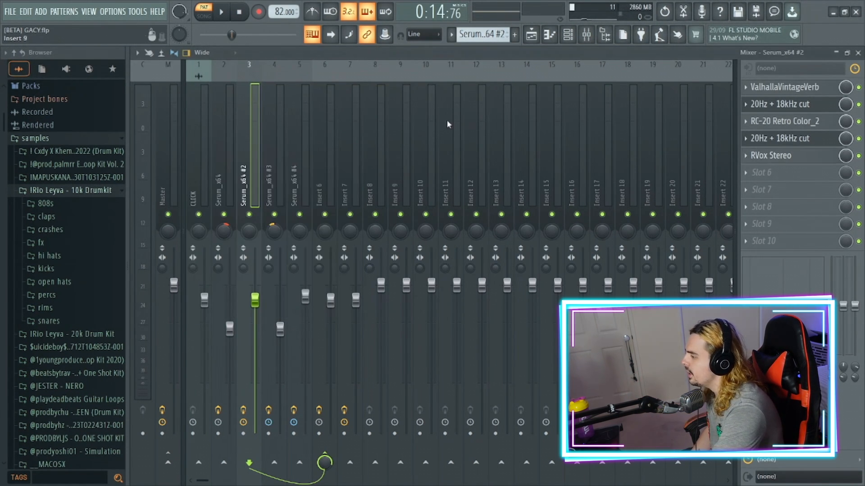
Open the Serum_x64 #3 instrument from the channel rack to examine its preset and oscillator settings
left_click(568, 35)
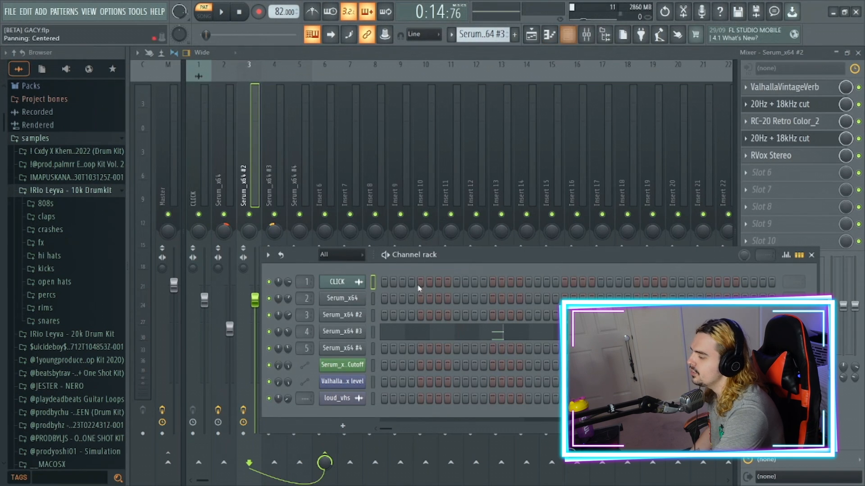
left_click(349, 338)
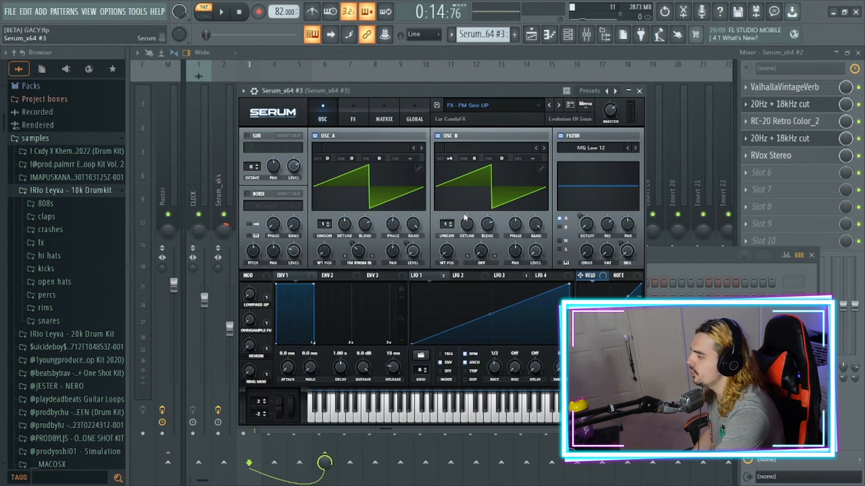
left_click(639, 91)
Examine the Serum_x64 #3 notes, selecting C#1 and C#2 in bar 5 and C#3 in bar 16
left_click(498, 332)
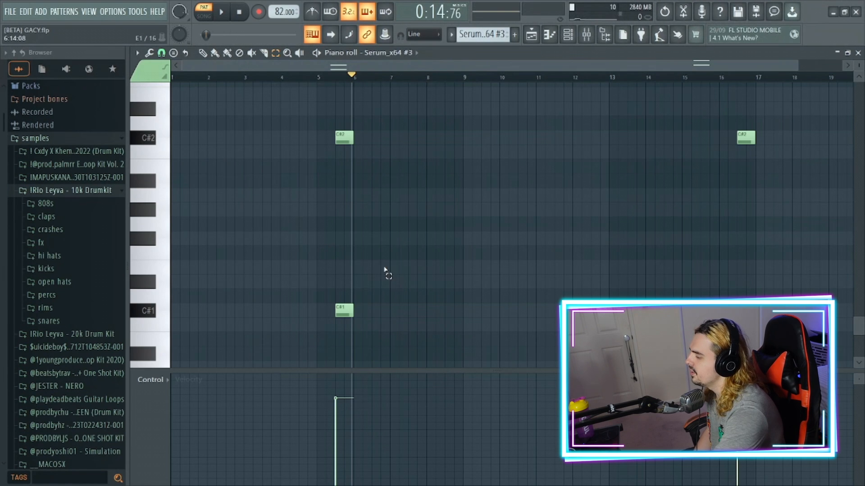
left_click_drag(333, 289, 371, 322)
left_click_drag(321, 112, 372, 158)
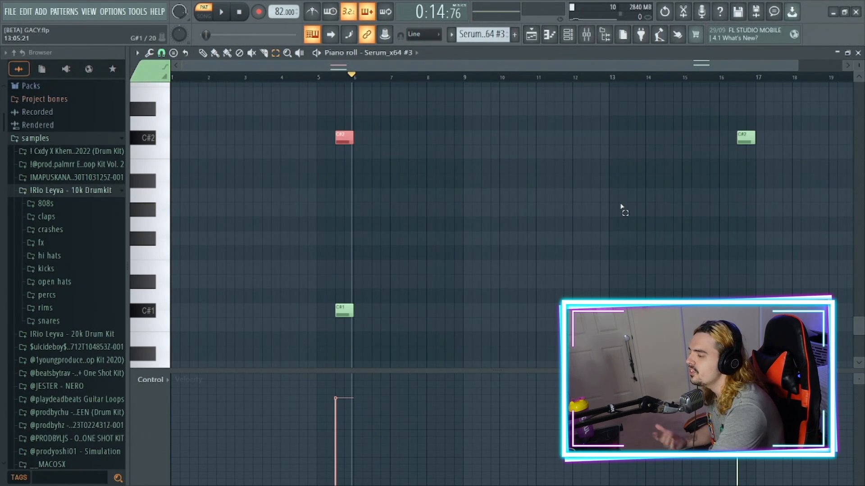
scroll(635, 213, "up", 3)
left_click(716, 215)
scroll(716, 214, "up", 2)
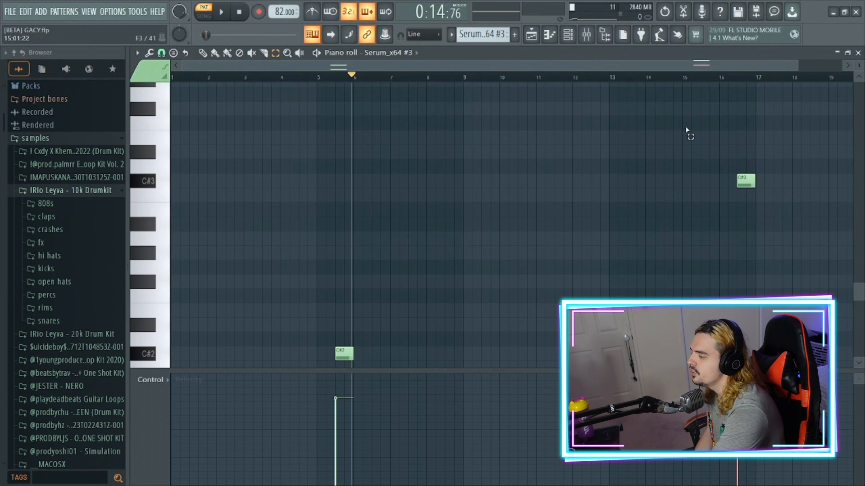
left_click_drag(685, 118, 760, 201)
scroll(685, 175, "down", 3)
key("ctrl+Down")
left_click(685, 175)
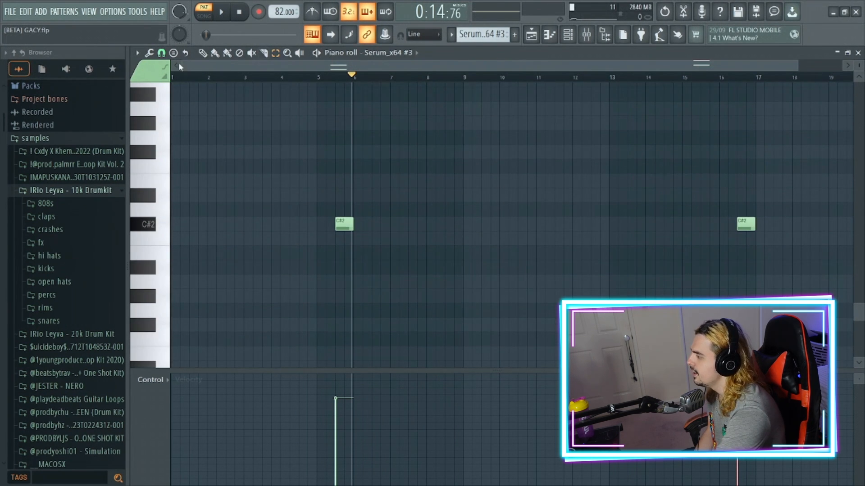
Play the Serum_x64 #3 pattern from just after bar 5 and again from bar 16, pausing at the end
double_click(207, 13)
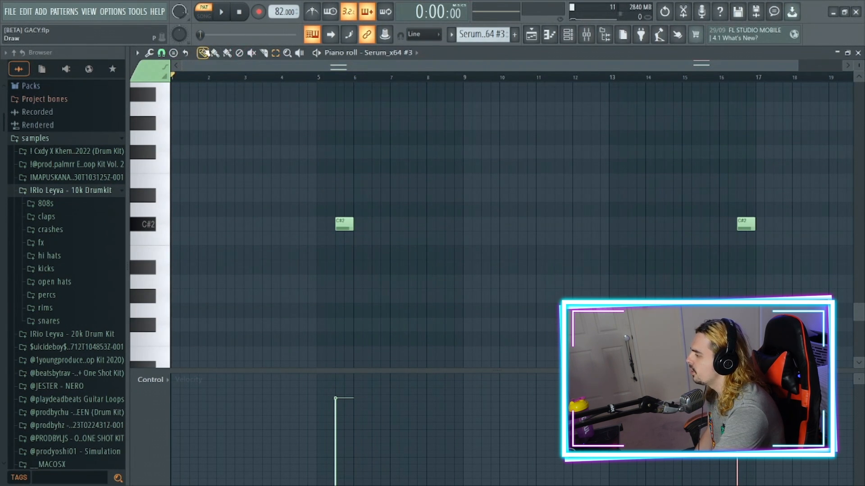
left_click(326, 76)
left_click(221, 13)
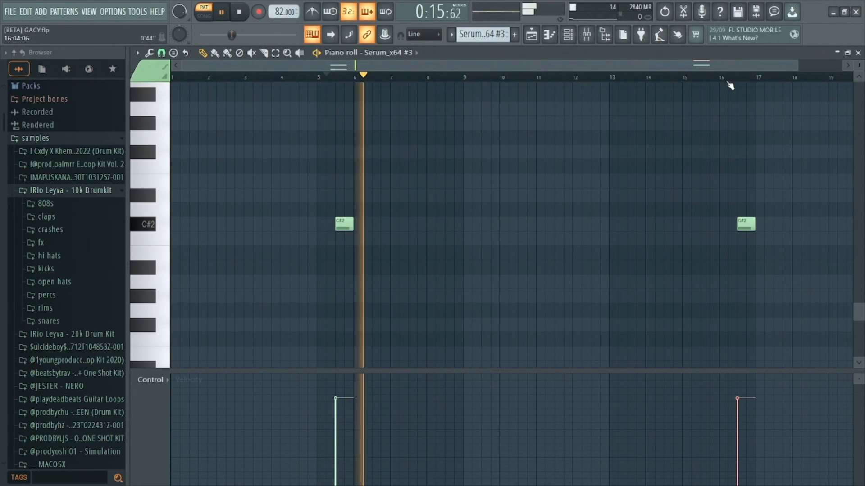
left_click(729, 77)
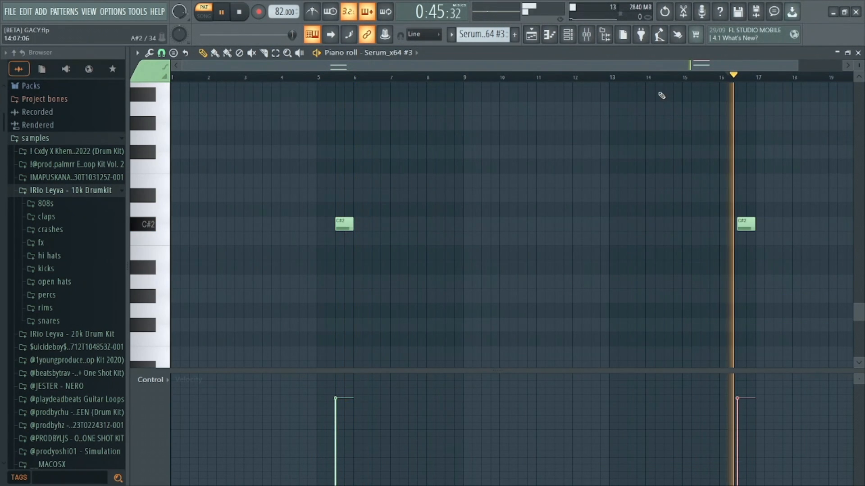
left_click(225, 12)
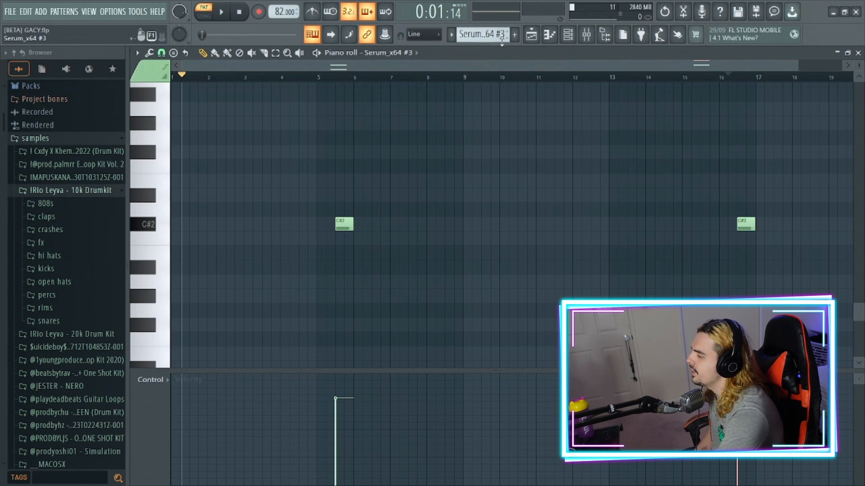
Open the 20Hz + 18kHz cut EQ on the Serum_x64 #3 mixer track to examine its curve
left_click(585, 34)
left_click(272, 165)
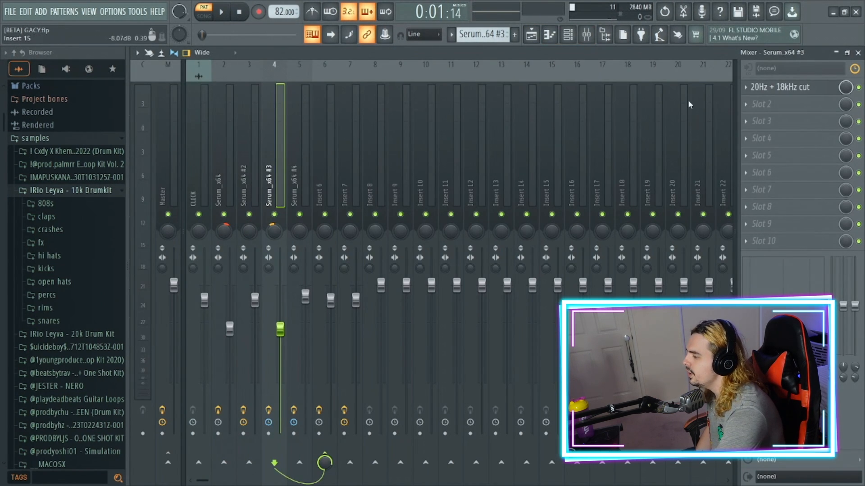
left_click(771, 89)
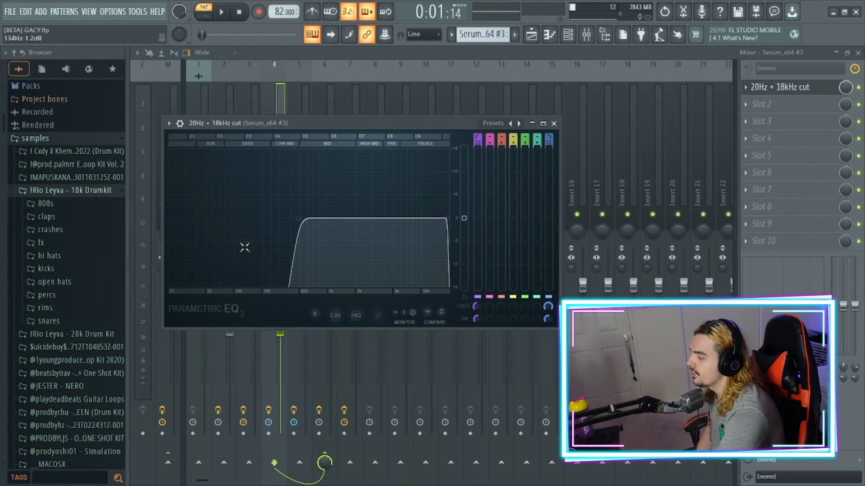
left_click(553, 123)
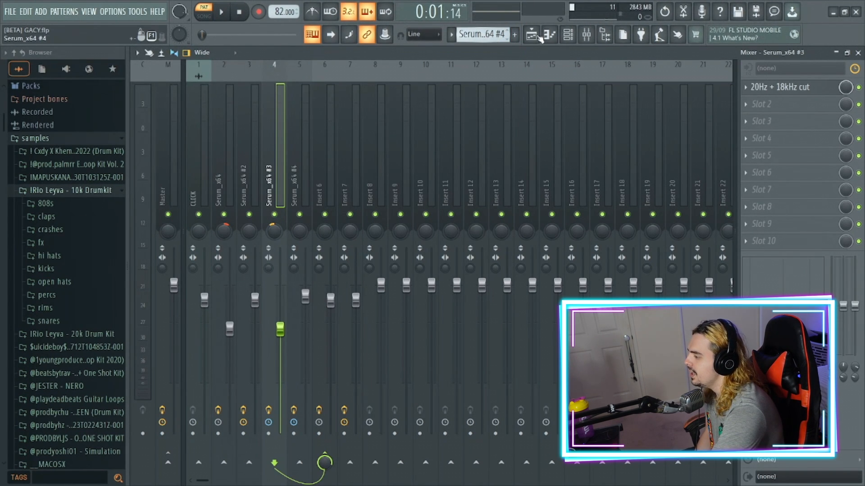
Open the Serum_x64 #4 instrument from the channel rack and bring its whole window into view to examine the preset
left_click(568, 35)
left_click(347, 349)
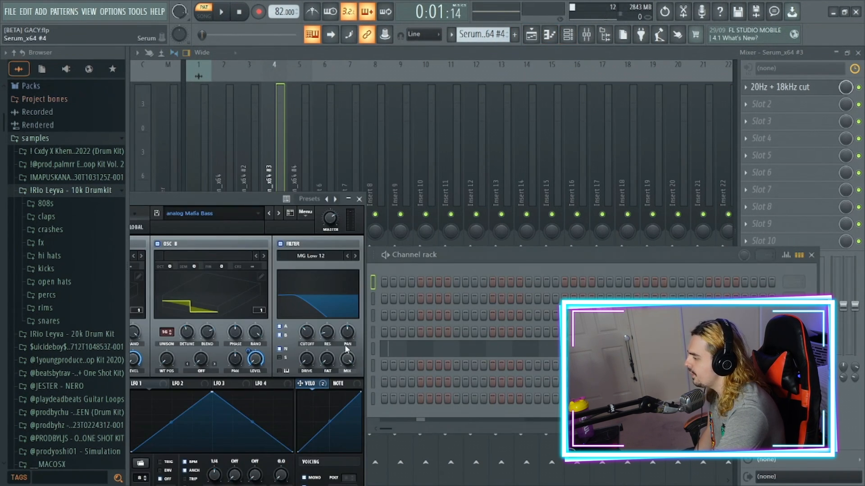
left_click_drag(210, 199, 527, 113)
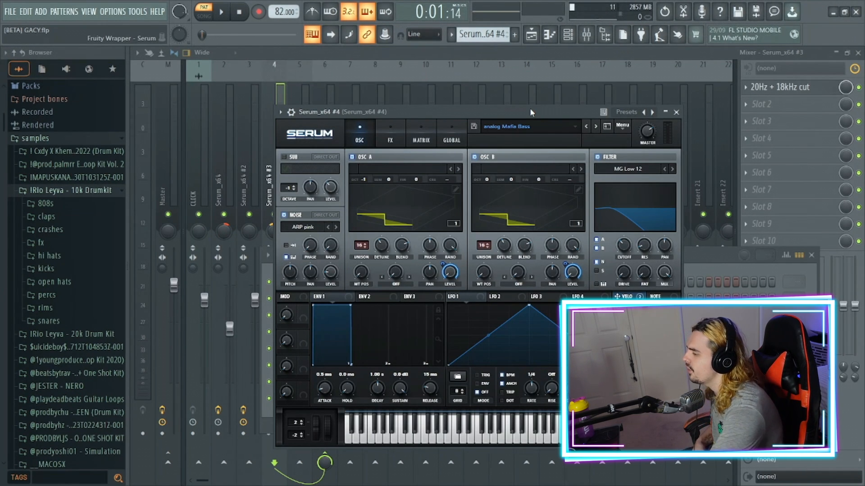
left_click(676, 112)
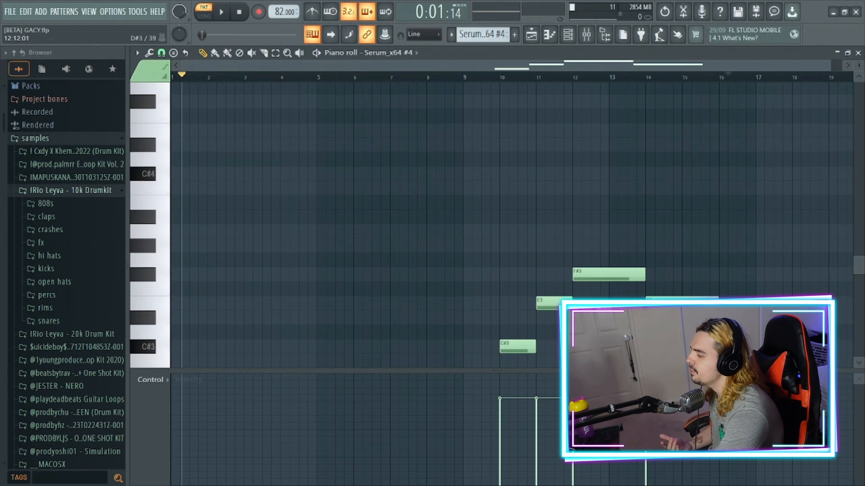
Examine the Serum_x64 #4 bass notes, selecting the E3, F#3 and final E3 notes from bar 11 onward in turn
scroll(676, 318, "down", 4)
scroll(676, 318, "up", 1)
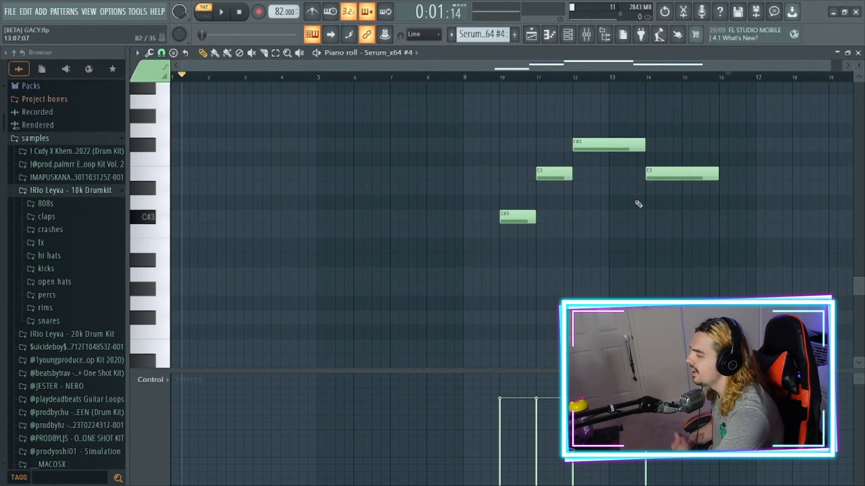
left_click_drag(830, 64, 691, 66)
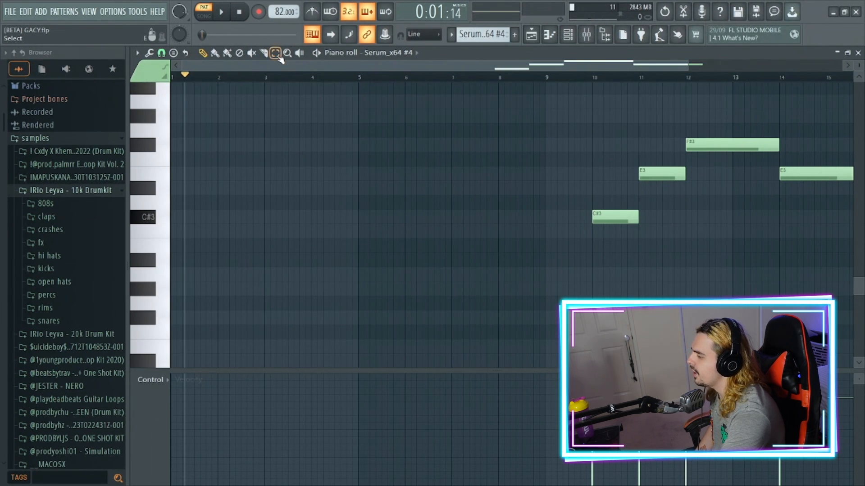
left_click_drag(643, 123, 676, 210)
left_click_drag(719, 95, 735, 156)
left_click_drag(795, 160, 797, 193)
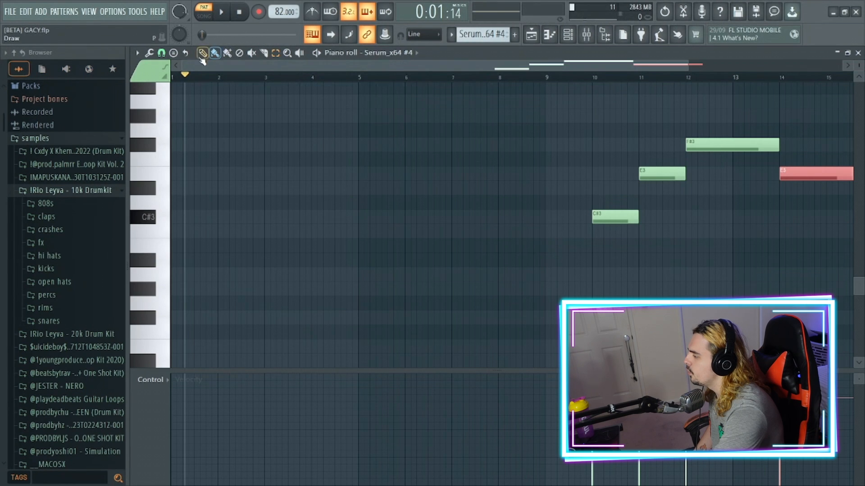
Play the Serum_x64 #4 pattern from just before bar 10 through its last note, then pause it
left_click(588, 77)
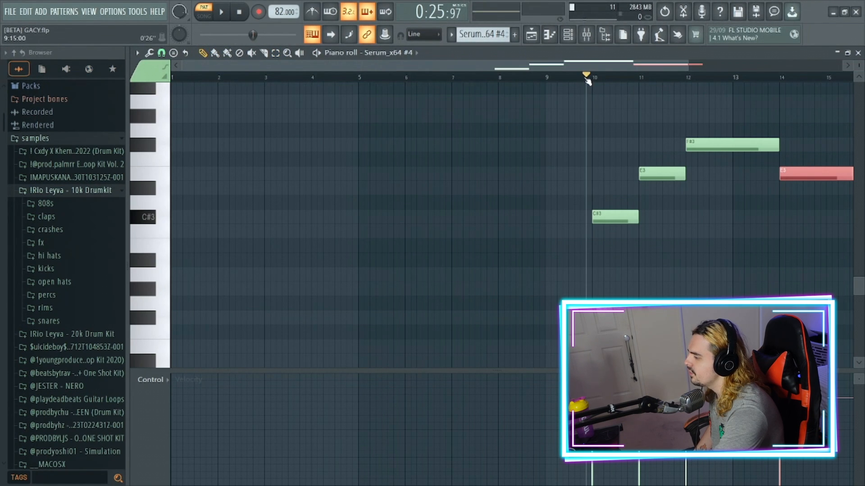
left_click(227, 13)
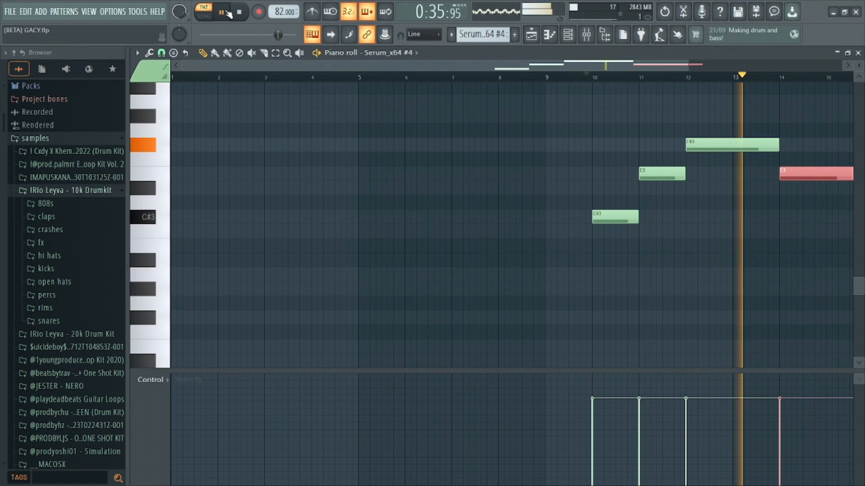
left_click_drag(322, 65, 474, 81)
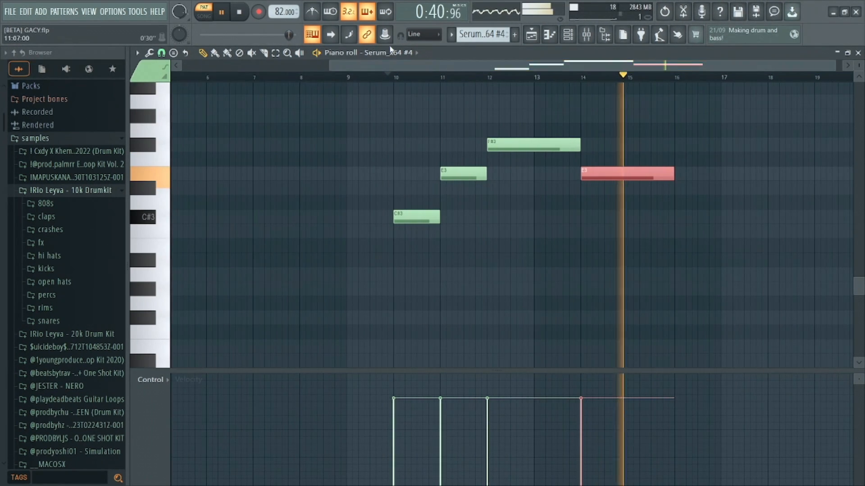
left_click(222, 14)
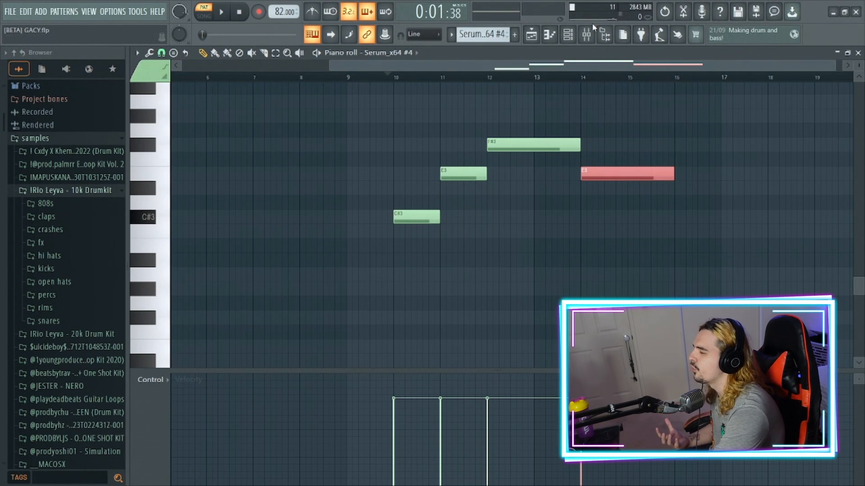
Open the ValhallaVintageVerb reverb on the Serum_x64 #4 mixer track to examine its settings
left_click(588, 35)
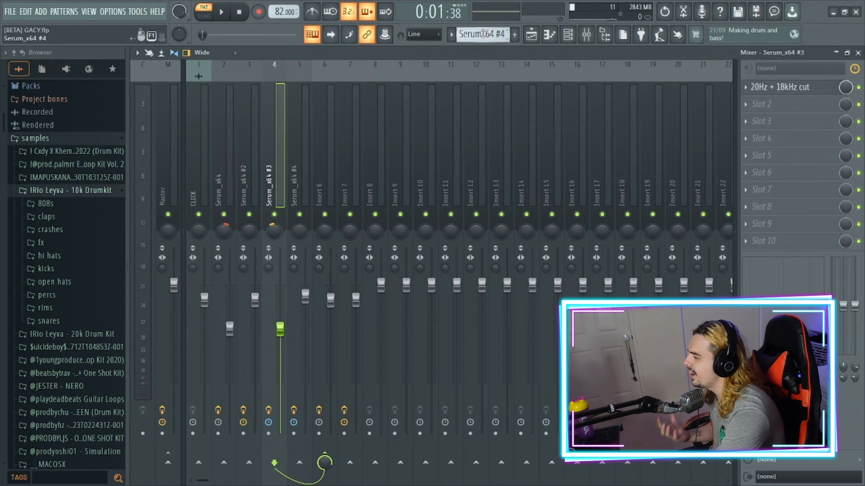
left_click(299, 189)
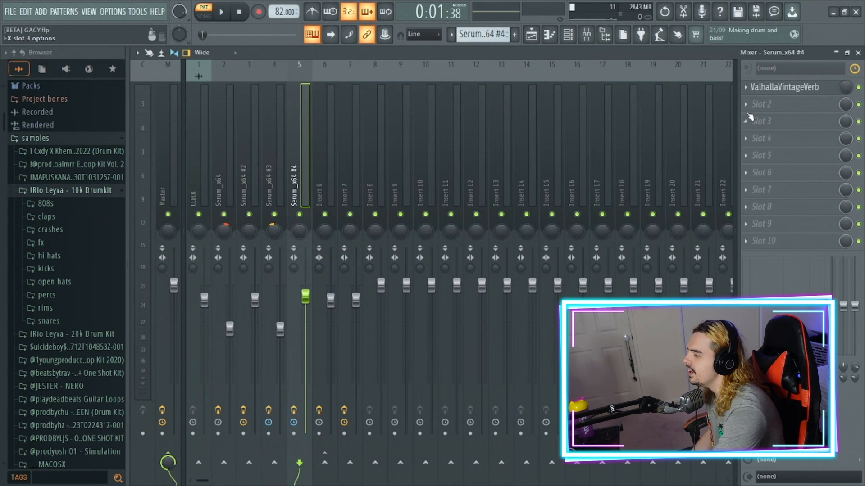
left_click(766, 89)
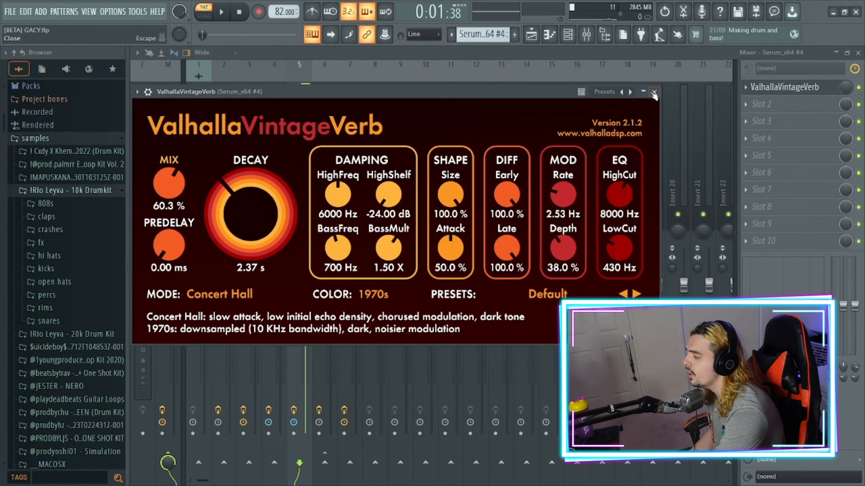
left_click(654, 92)
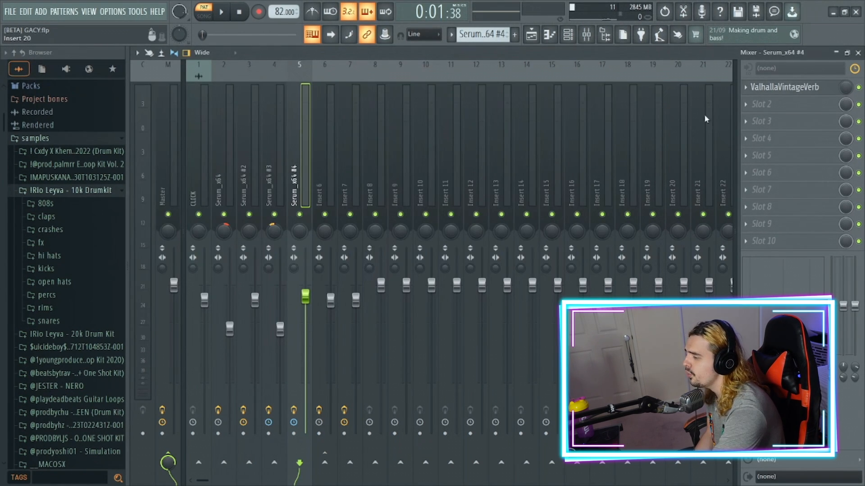
Examine the Fil Cutoff and reverb Mix level automation clips in the playlist, then return to the mixer
left_click(547, 35)
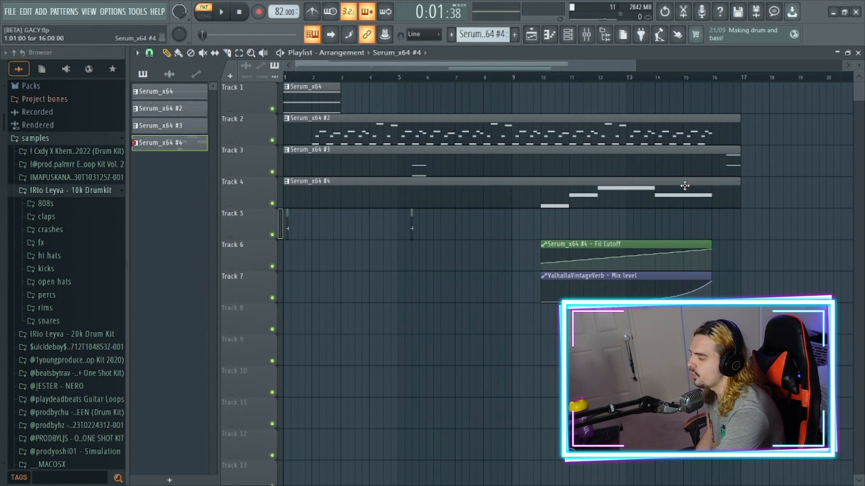
left_click(588, 39)
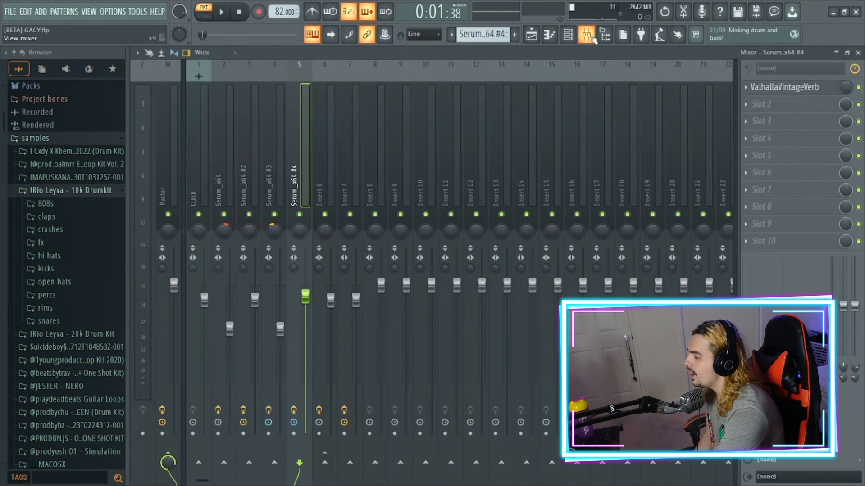
Open the SoundShifter Pitch effect on the Insert 6 mixer track to examine its settings, then close it
left_click(277, 208)
left_click(325, 203)
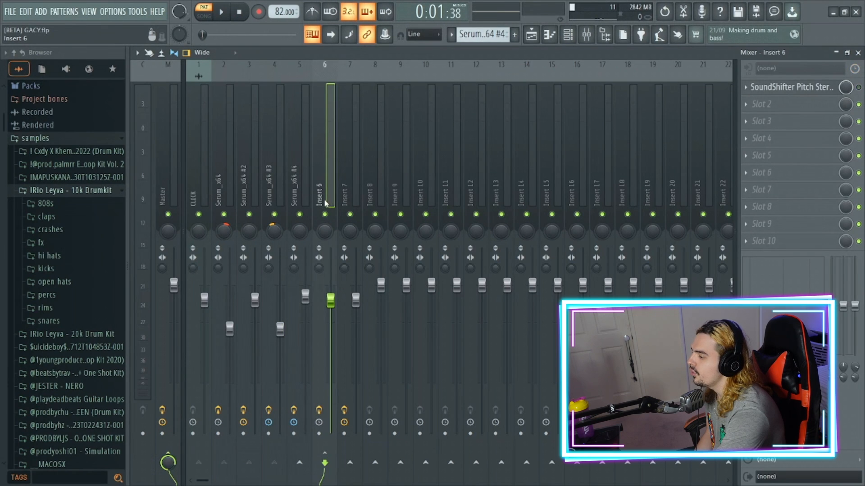
left_click(789, 88)
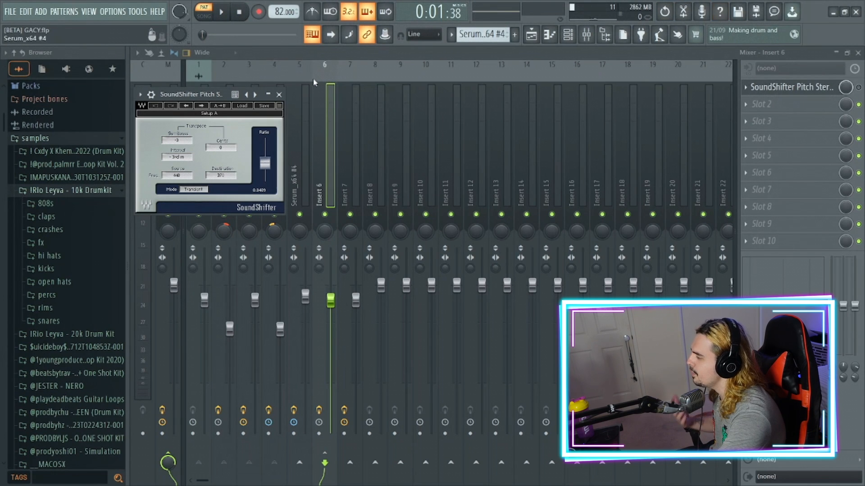
left_click(279, 95)
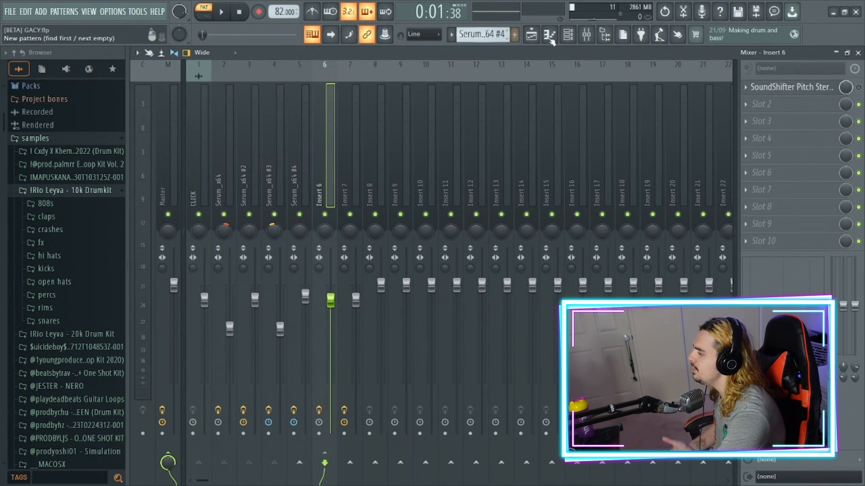
Zoom in on the first CLICK audio clip on Track 5 of the playlist and check its sample settings
left_click(534, 40)
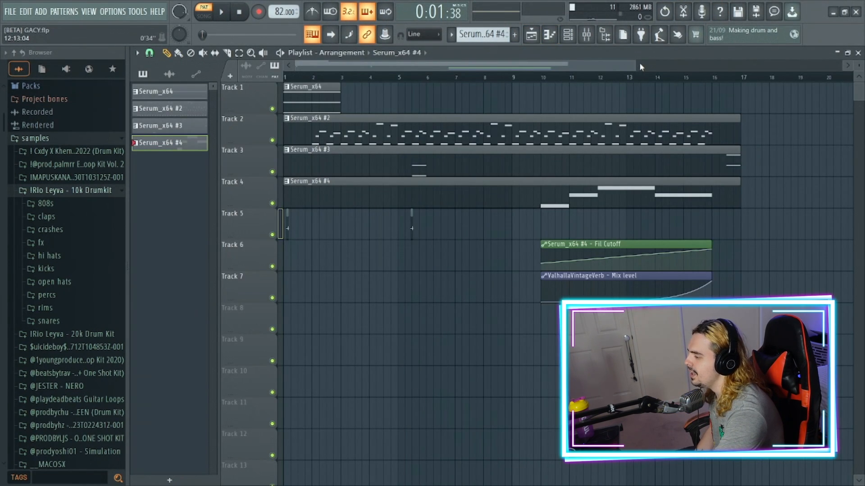
left_click_drag(634, 63, 298, 77)
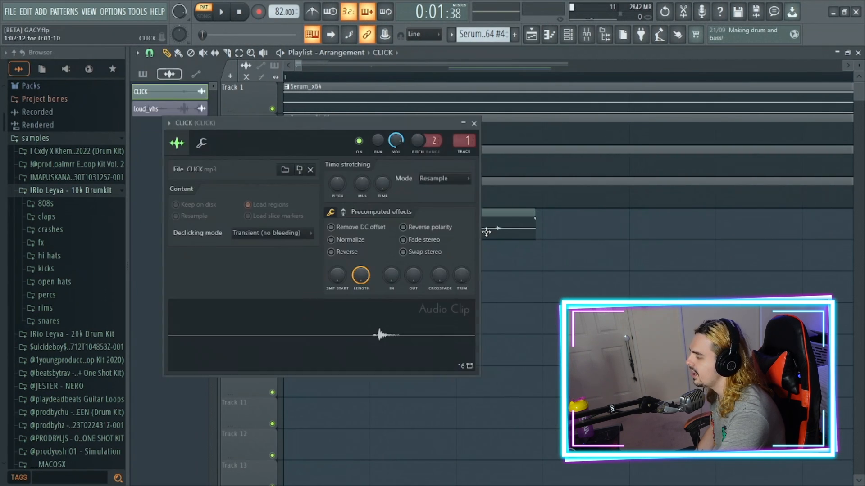
double_click(495, 230)
key("Escape")
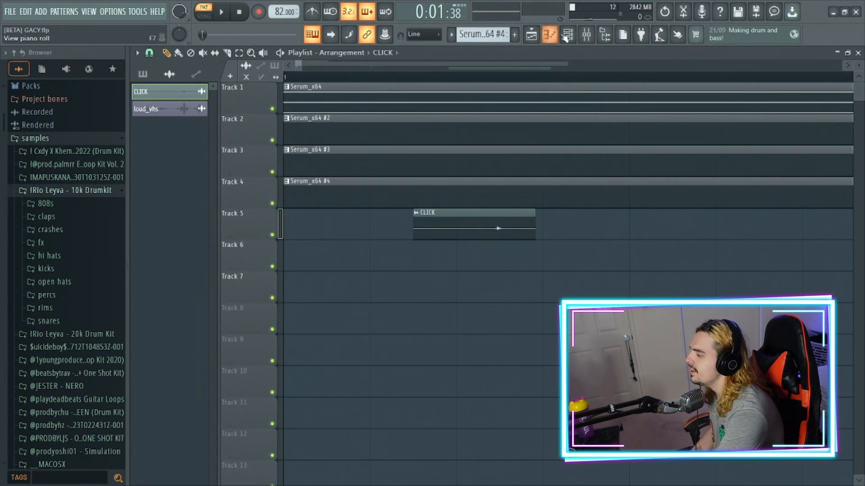
Open the ZGameEditor Visualizer on the Master mixer track to view the GACY INTRO1.mp4 video
key("F9")
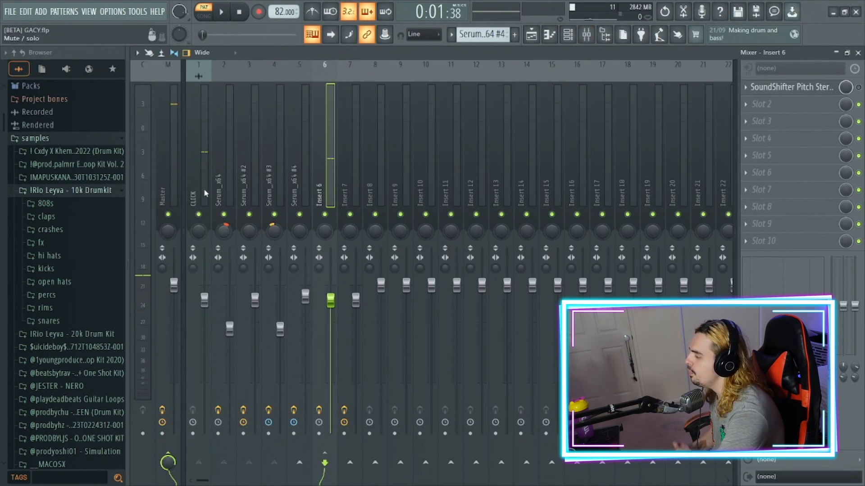
left_click(174, 175)
left_click(797, 243)
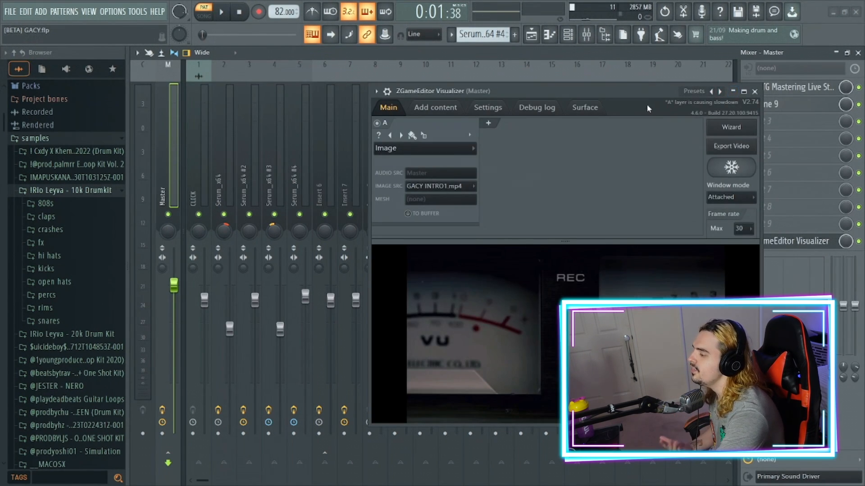
left_click_drag(631, 94, 604, 52)
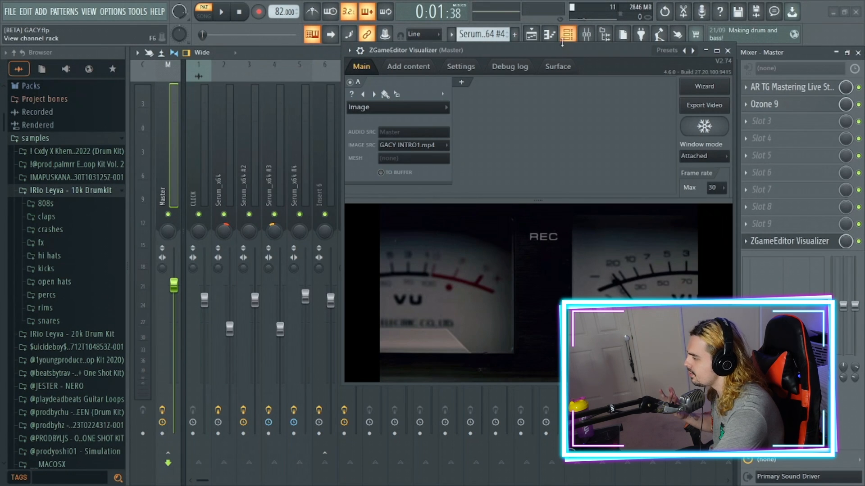
Set the song position over the first CLICK clip in the playlist and move the video window clear of the clip
left_click(531, 34)
left_click_drag(415, 58, 580, 234)
left_click(478, 76)
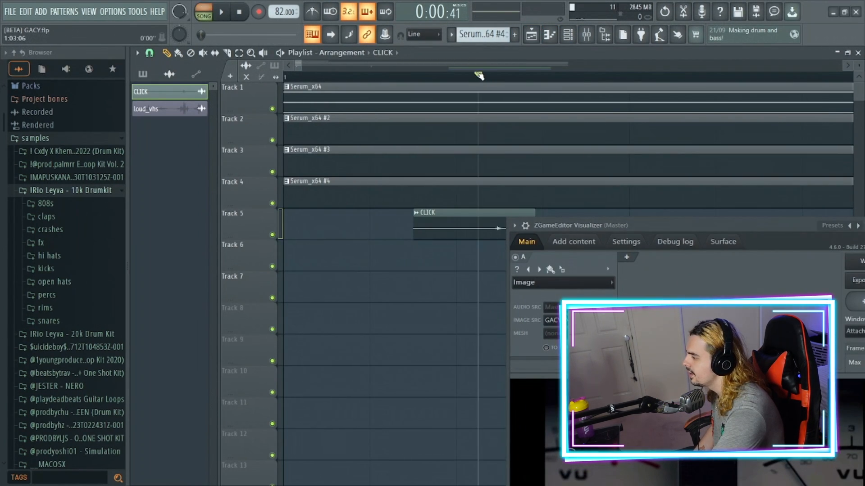
left_click(685, 231)
left_click_drag(692, 219, 209, 64)
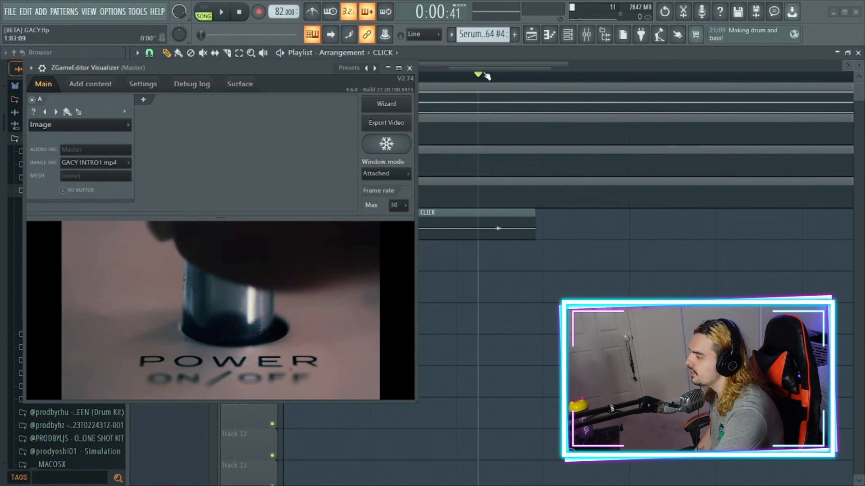
Play the song with the video from near the start of the first CLICK clip, then pause it
left_click_drag(478, 78, 436, 57)
left_click(221, 13)
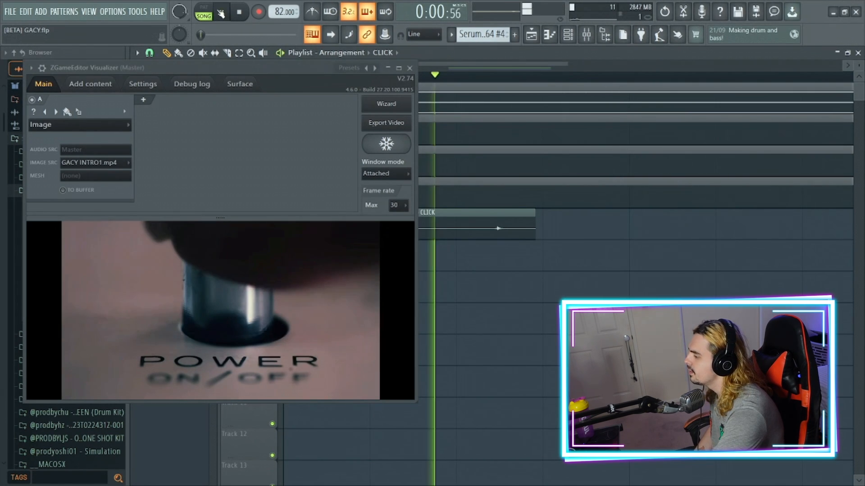
left_click(223, 13)
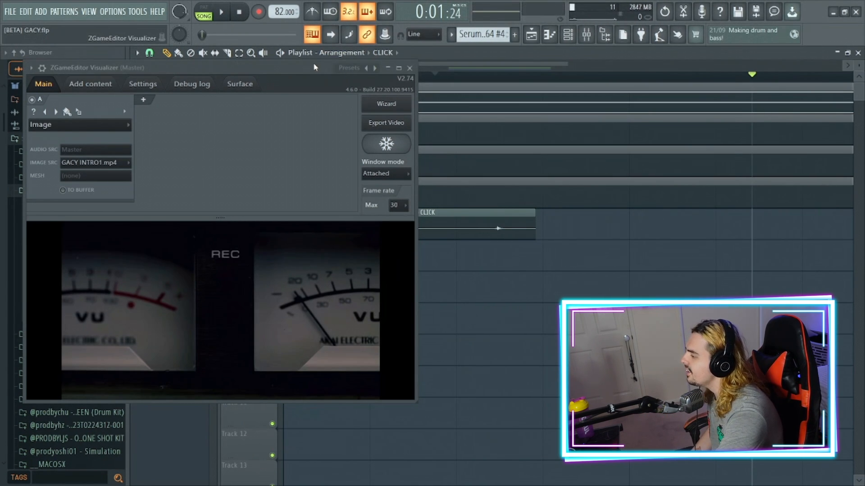
Play the song with the video from just before the second CLICK clip in bar 5, then pause past the clip
left_click_drag(314, 67, 303, 110)
left_click_drag(301, 66, 422, 66)
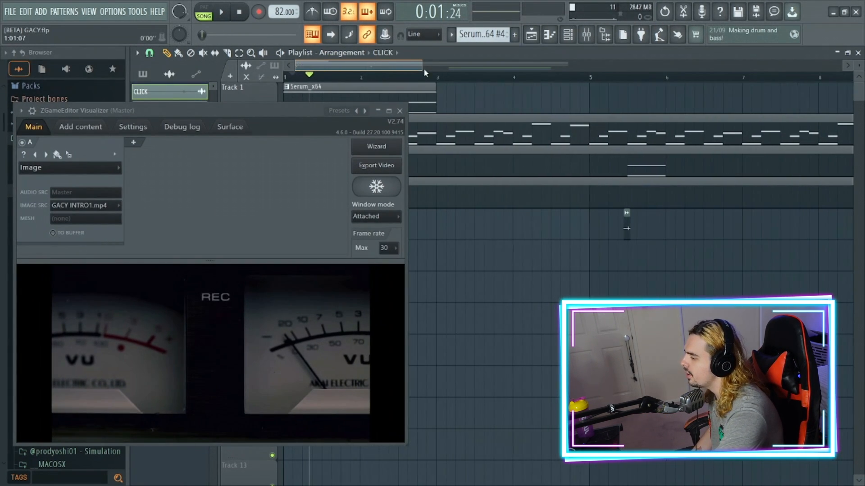
left_click(598, 79)
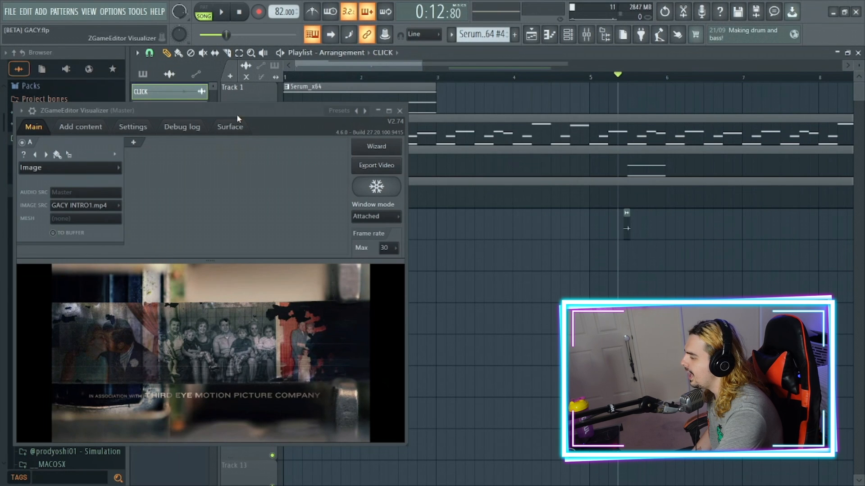
left_click_drag(239, 119, 296, 81)
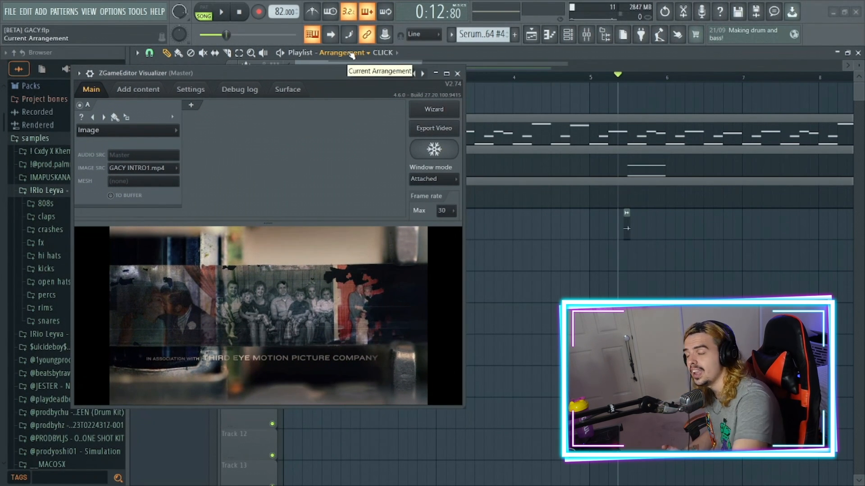
left_click(221, 12)
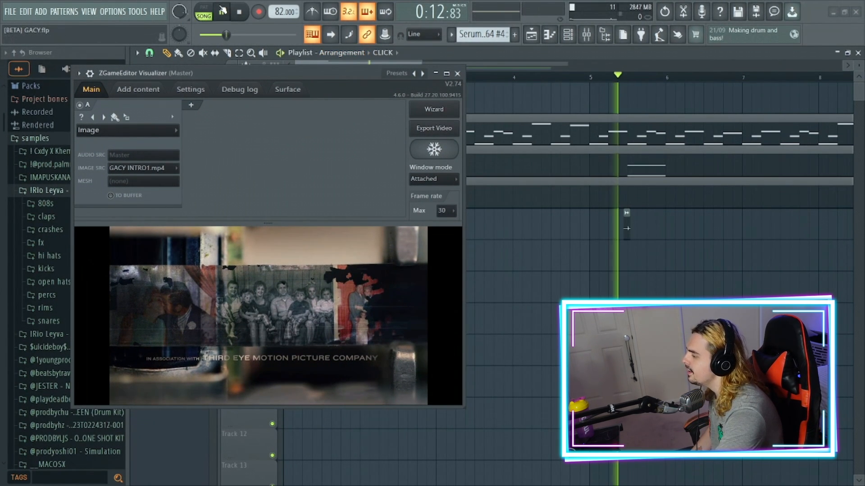
left_click(222, 11)
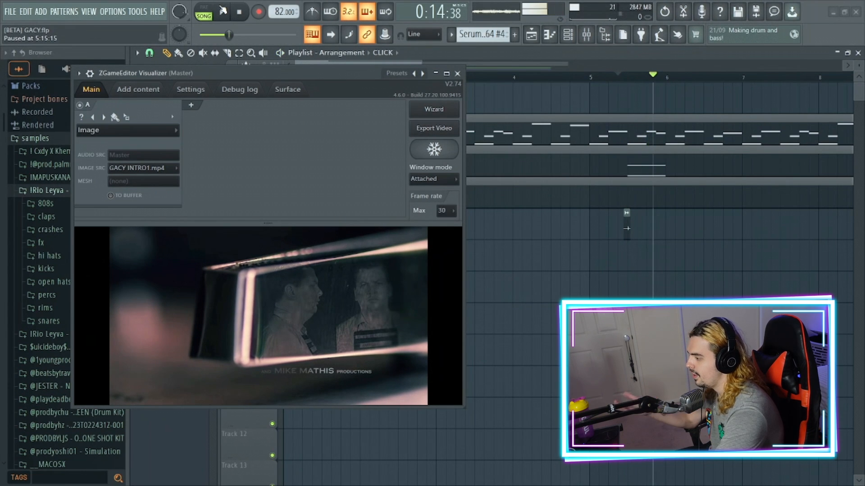